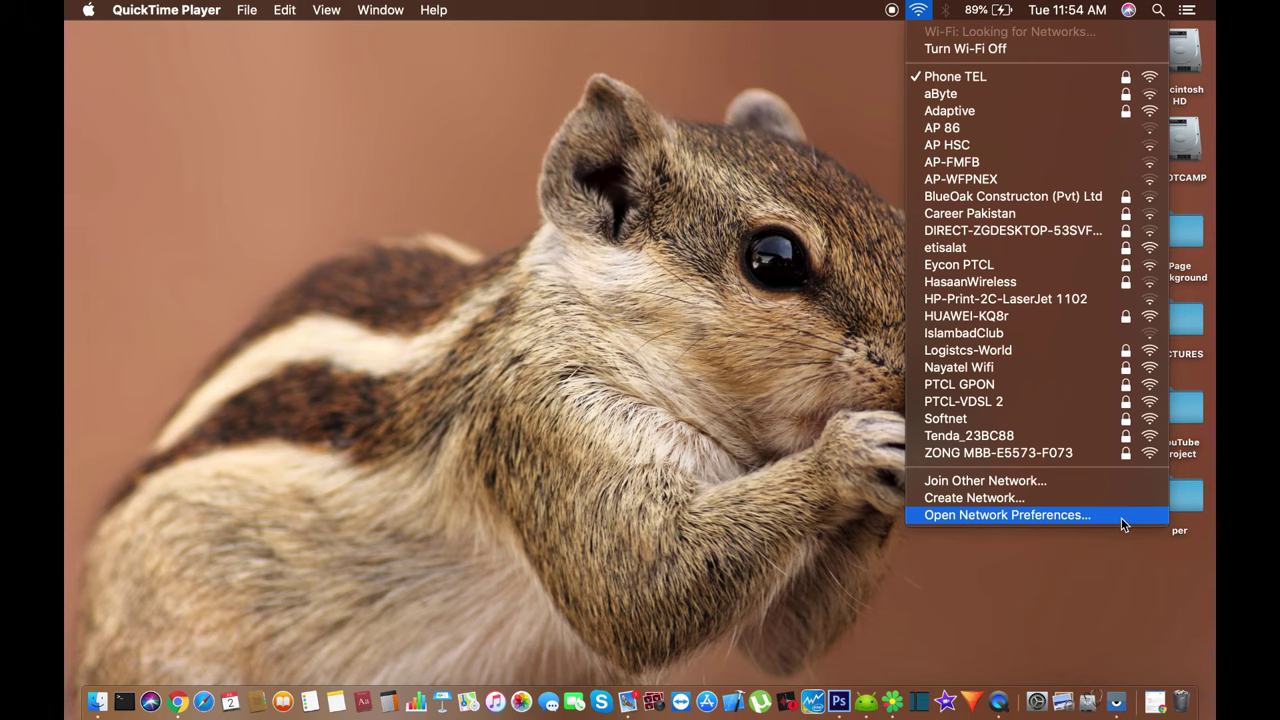
- Open the network preferences and display the Wi-Fi connection's advanced TCP/IP details to find the router address
click(1114, 526)
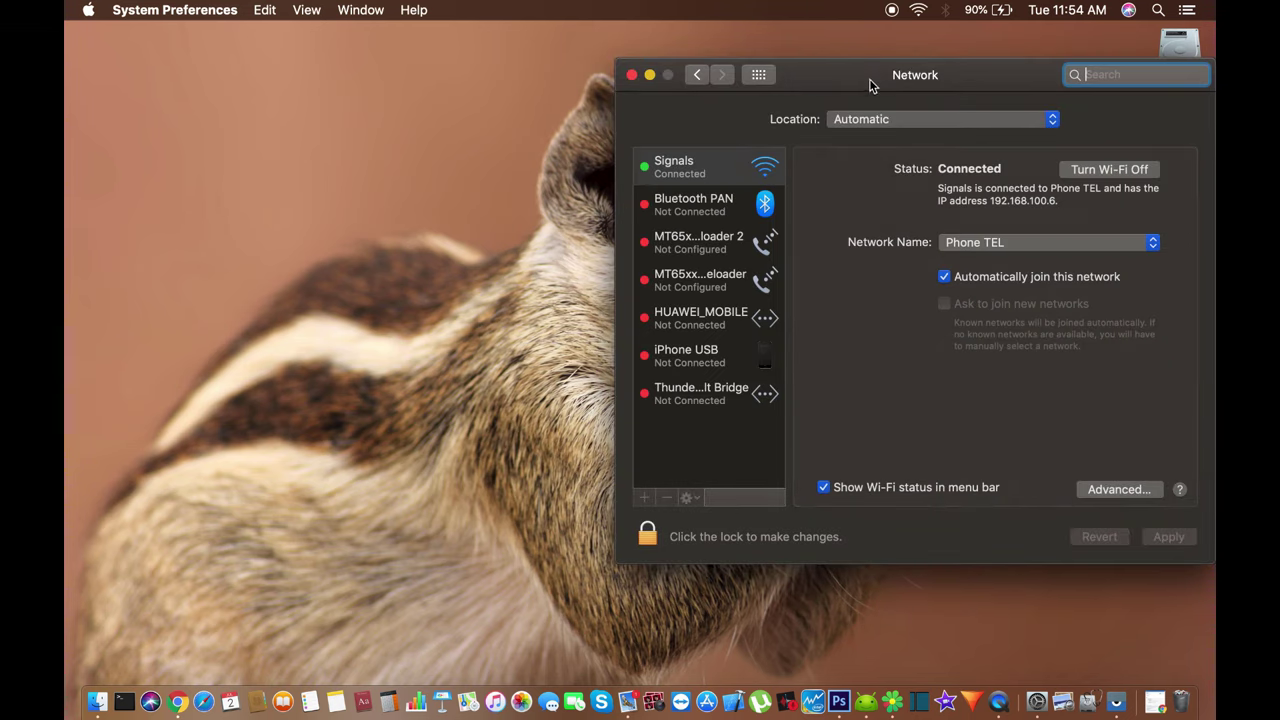
drag(871, 86, 645, 85)
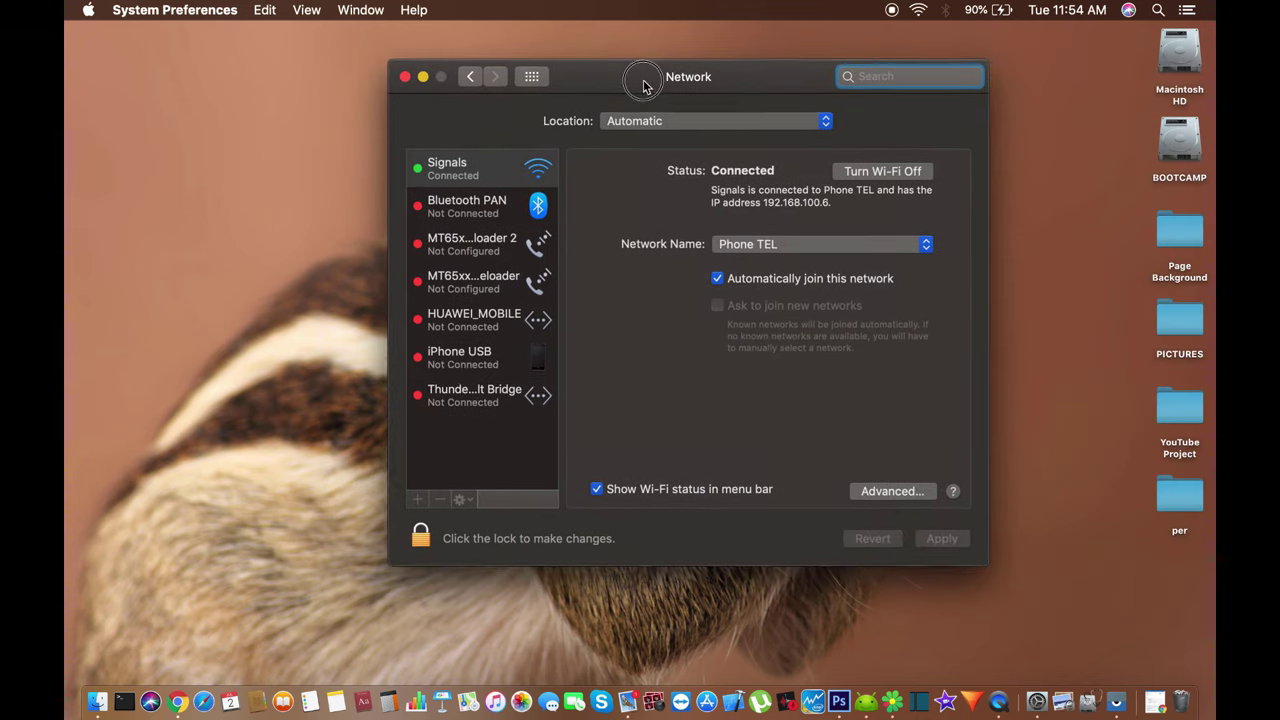
click(531, 171)
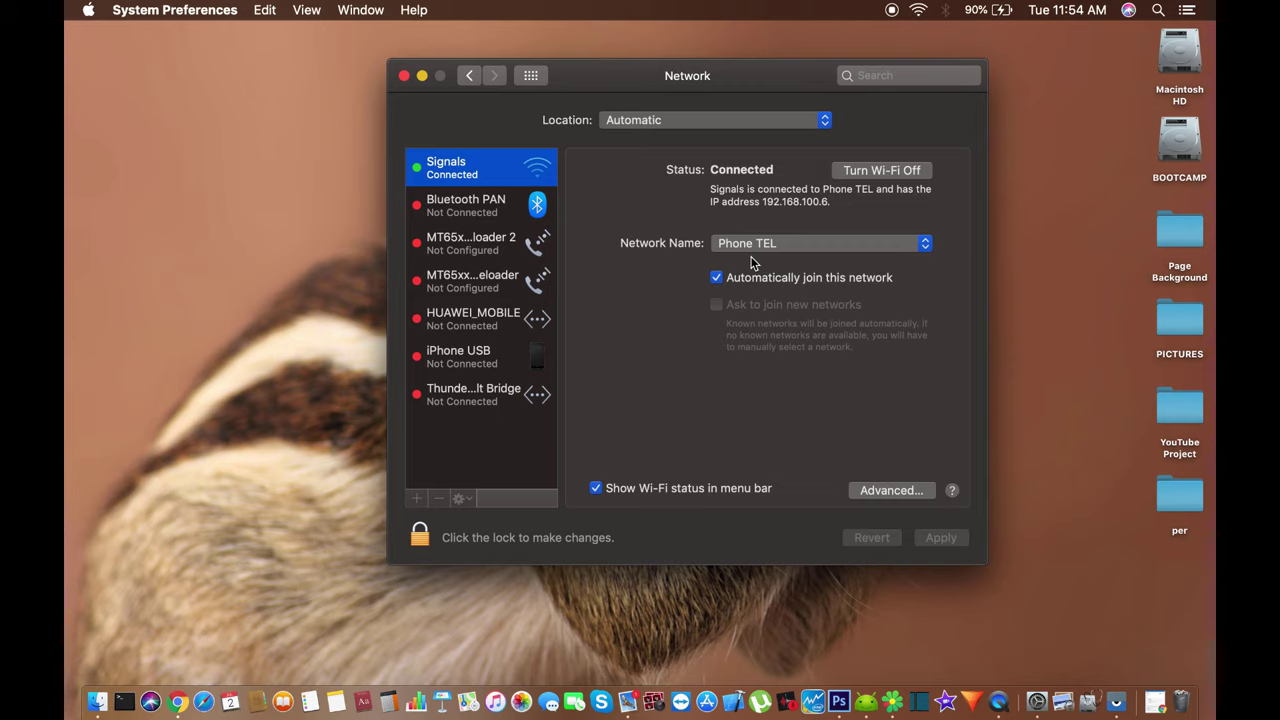
click(889, 490)
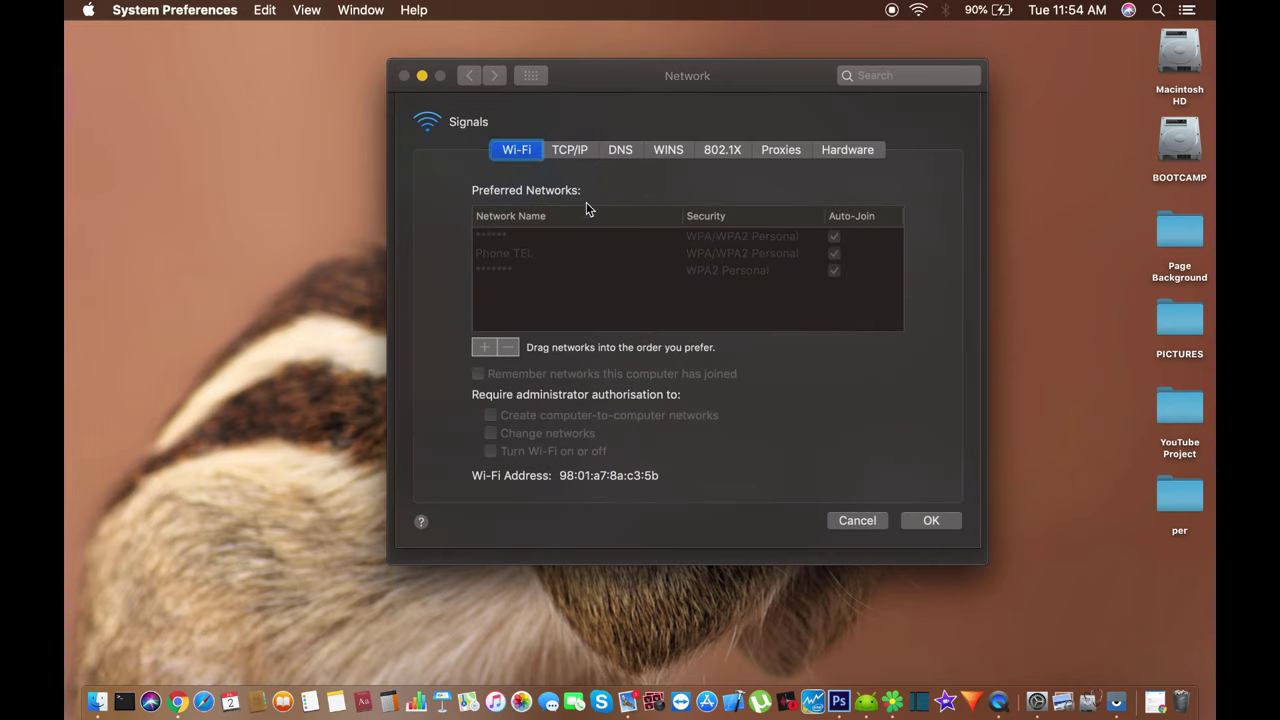
click(575, 161)
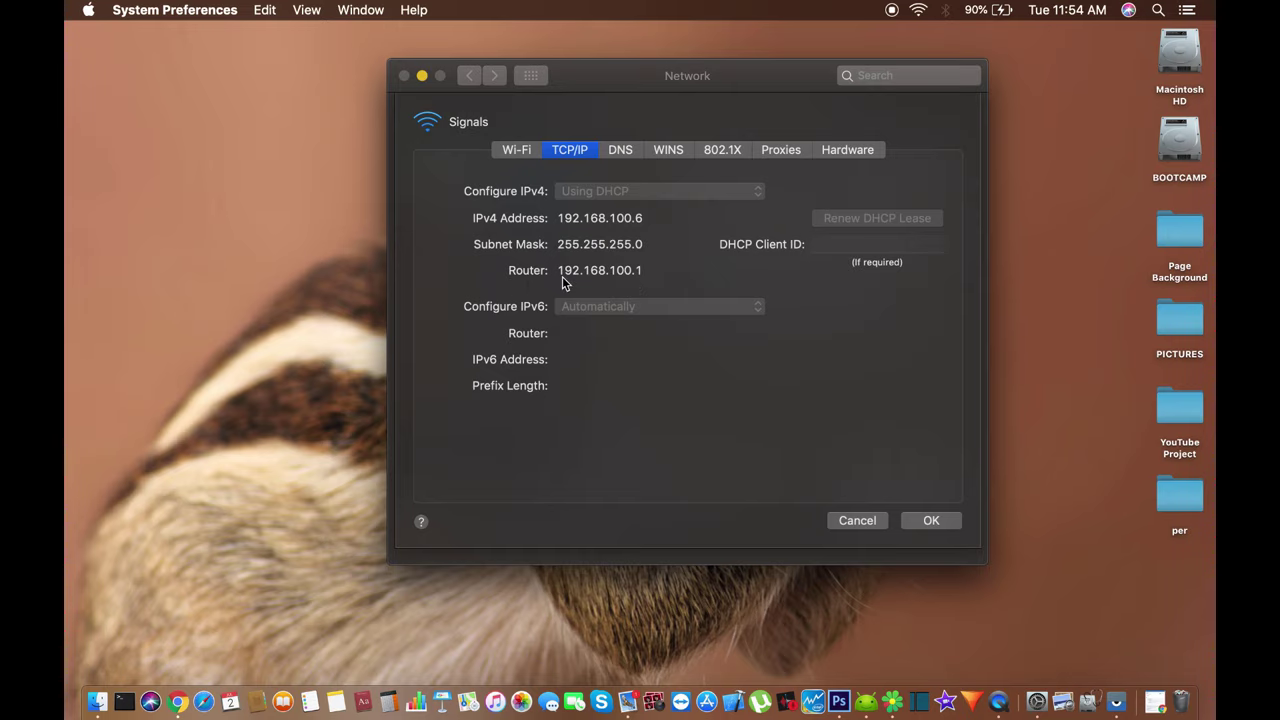
- Switch to Chrome and load the router's login page at 192.168.100.1, checking the address against the network preferences
click(190, 688)
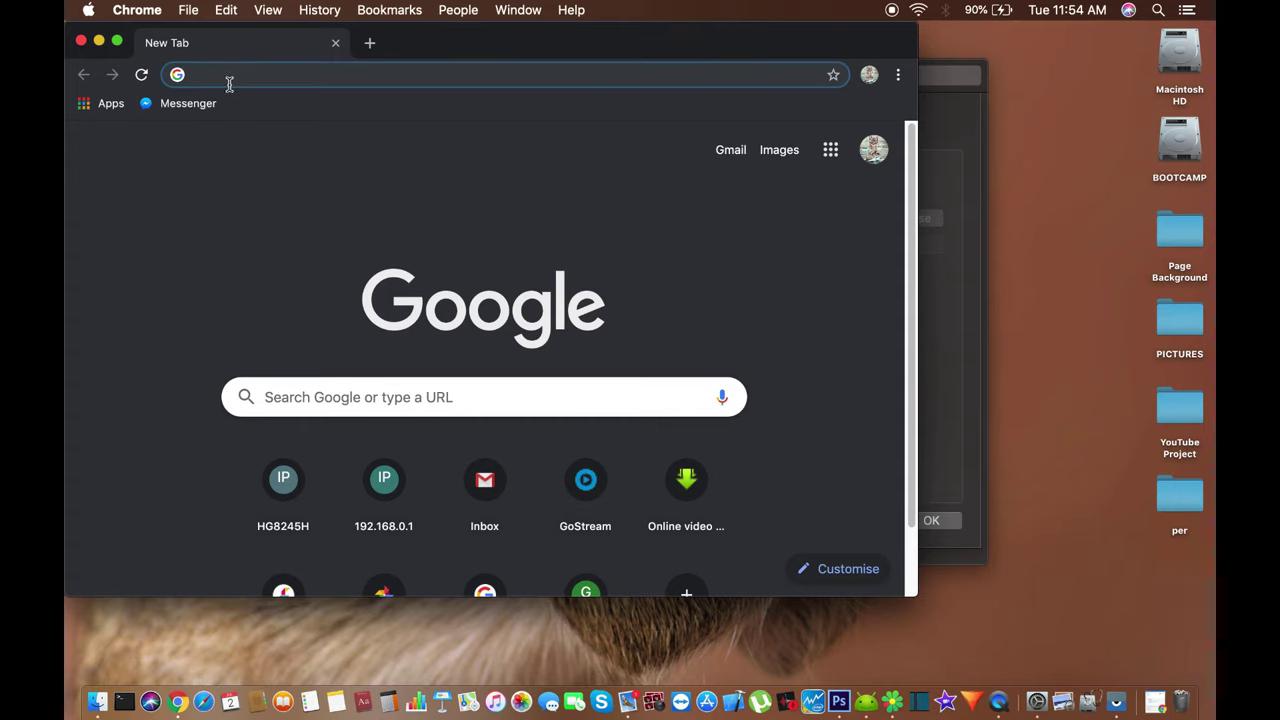
text(192)
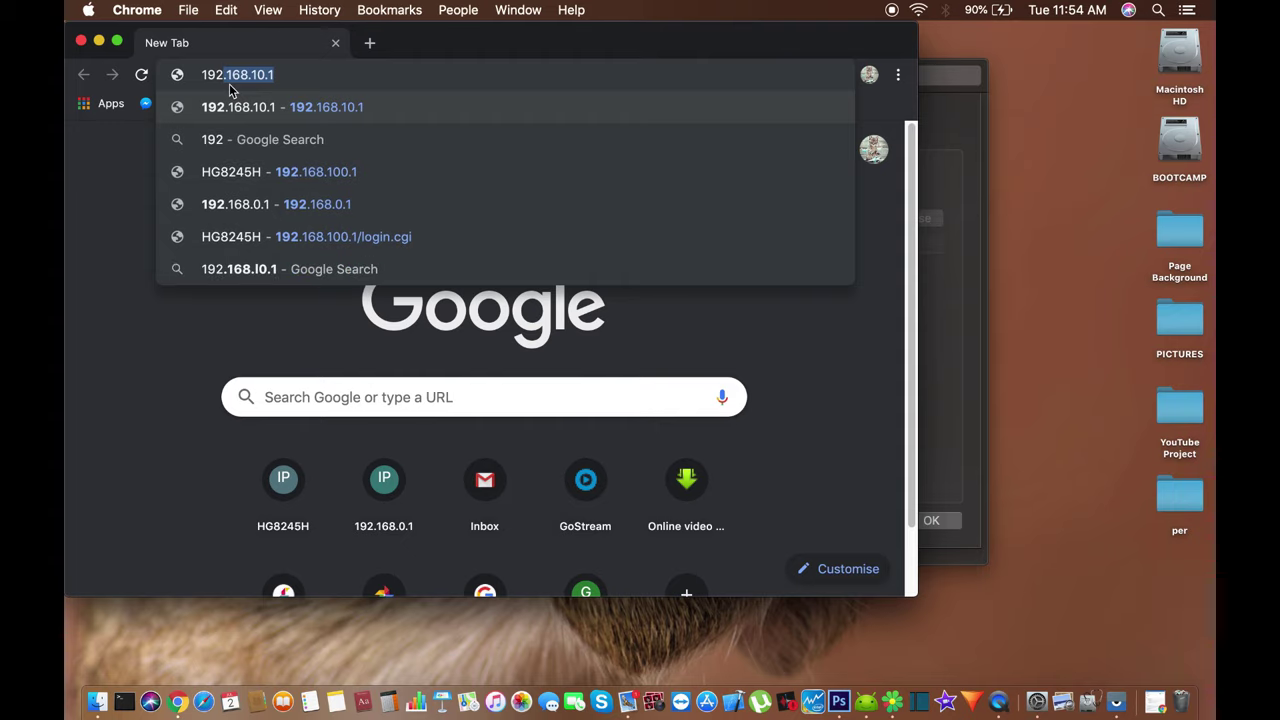
text(.168.100.)
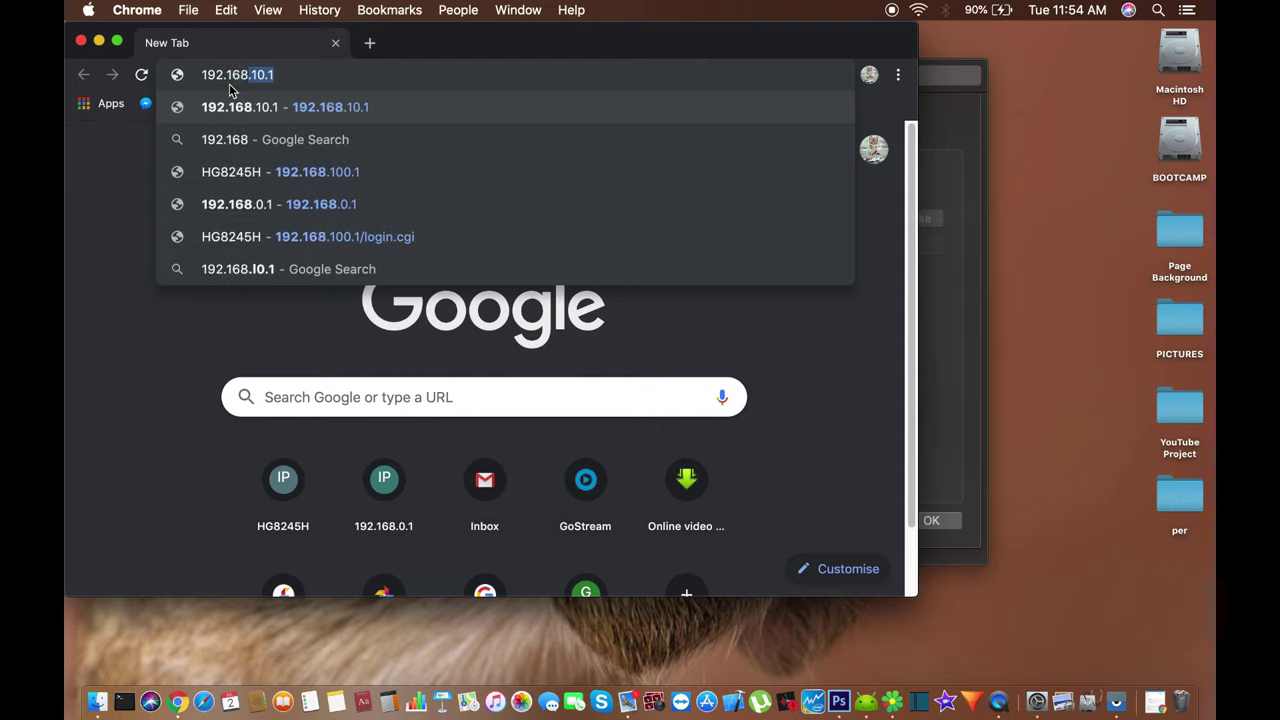
text(1)
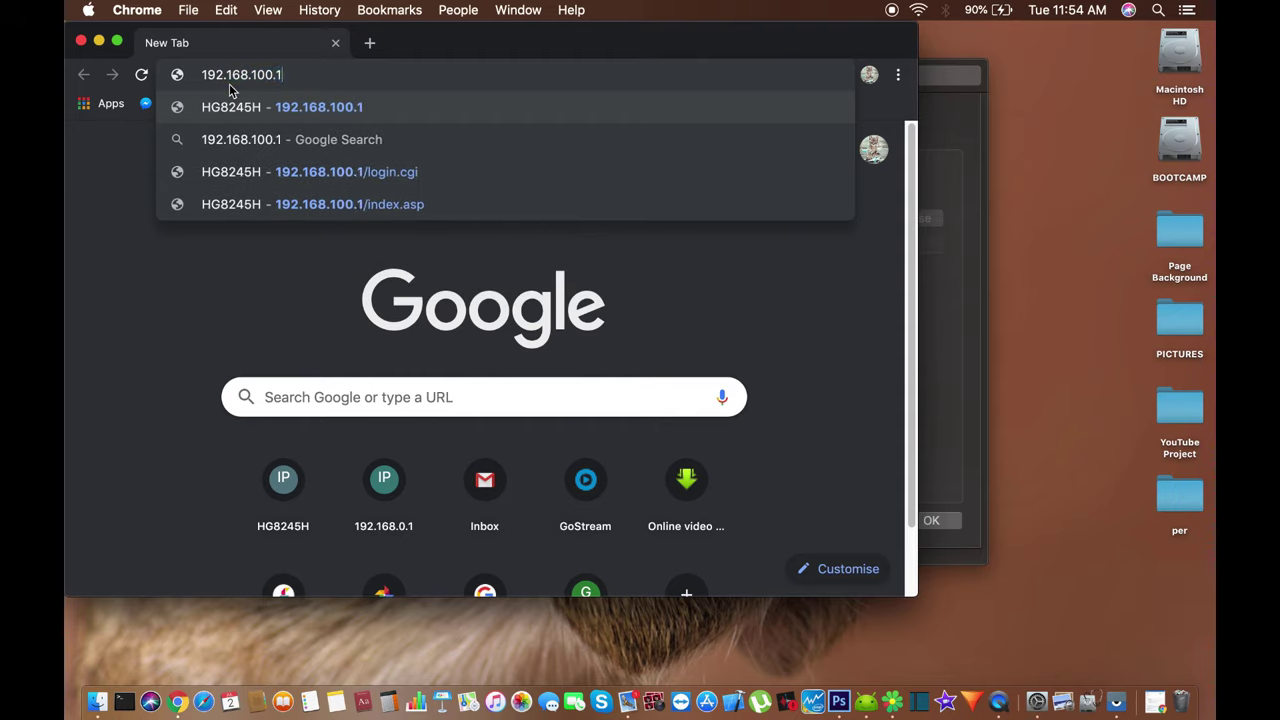
click(930, 318)
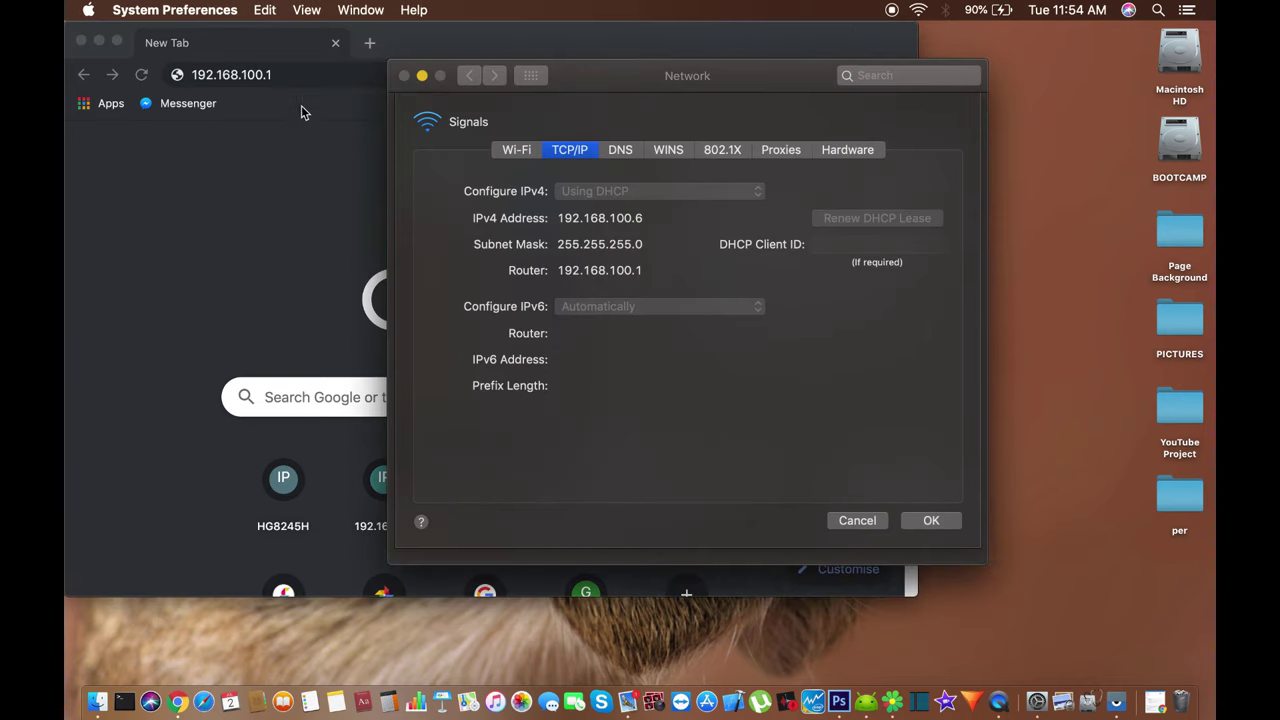
click(292, 76)
key(Return)
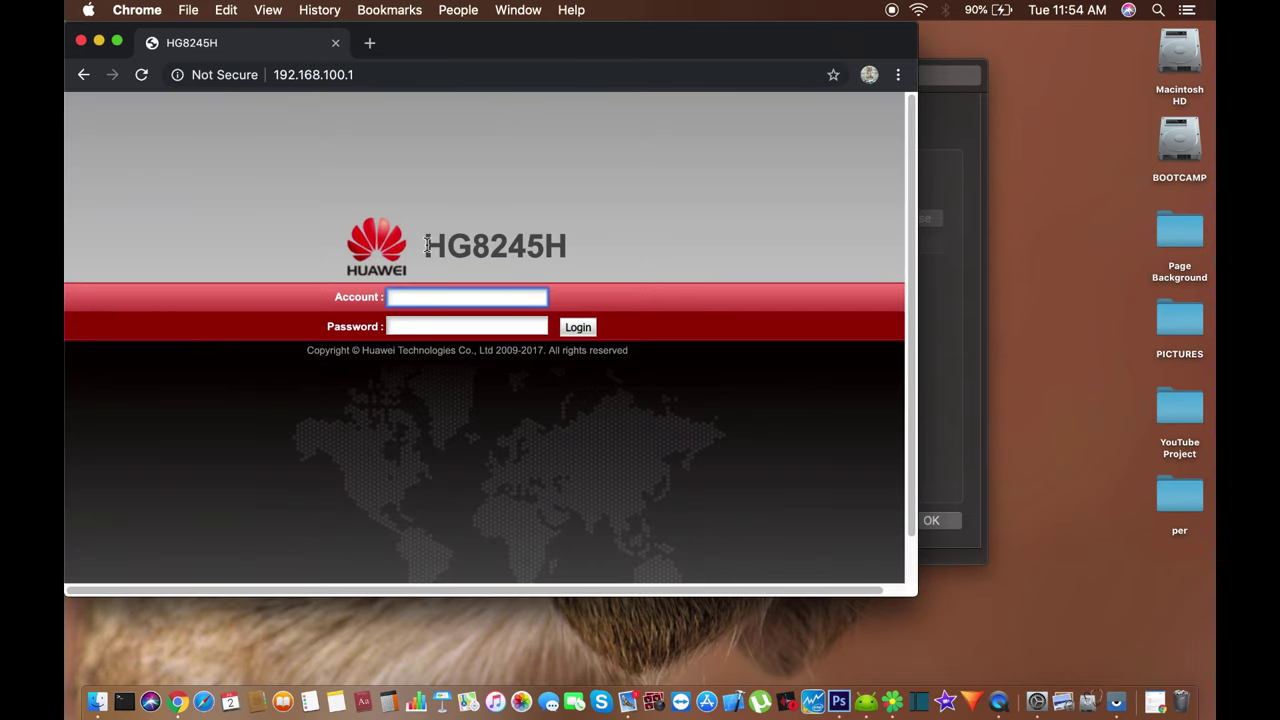
- Copy the router model HG8245H from the login page and search Google for "hg8245h default account and password" in a new tab
drag(427, 246, 566, 249)
key(super+c)
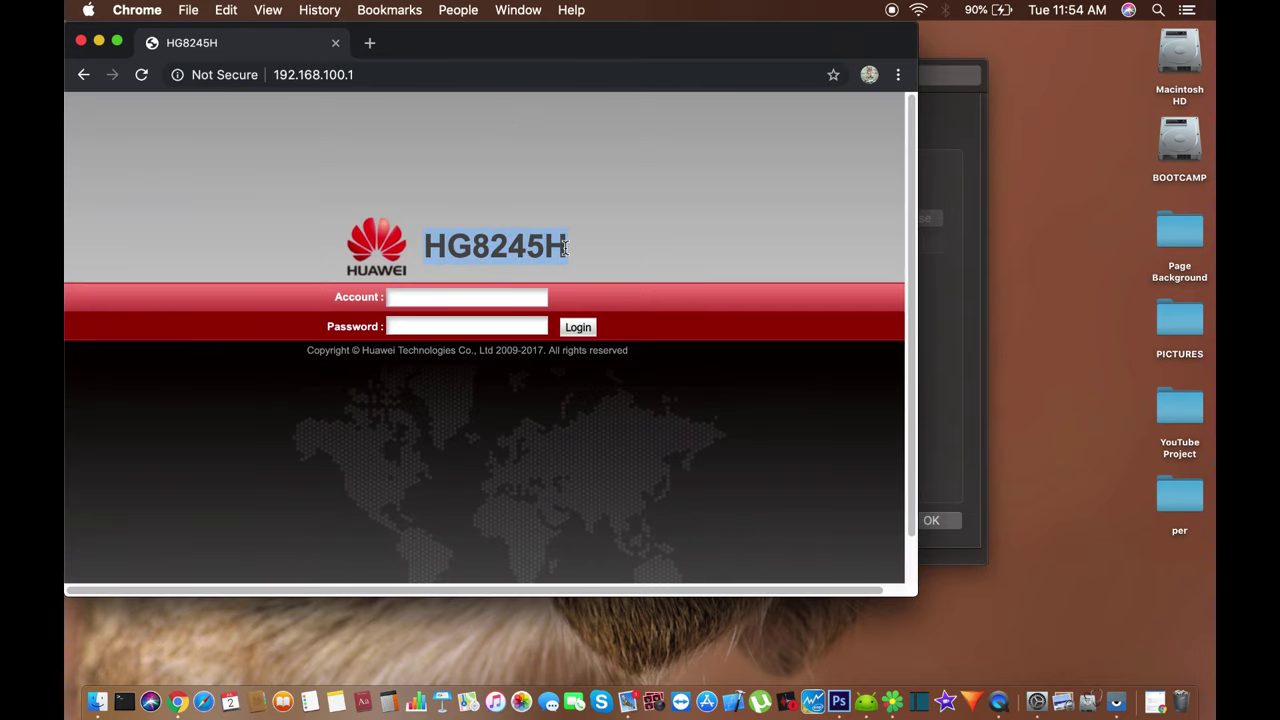
click(369, 43)
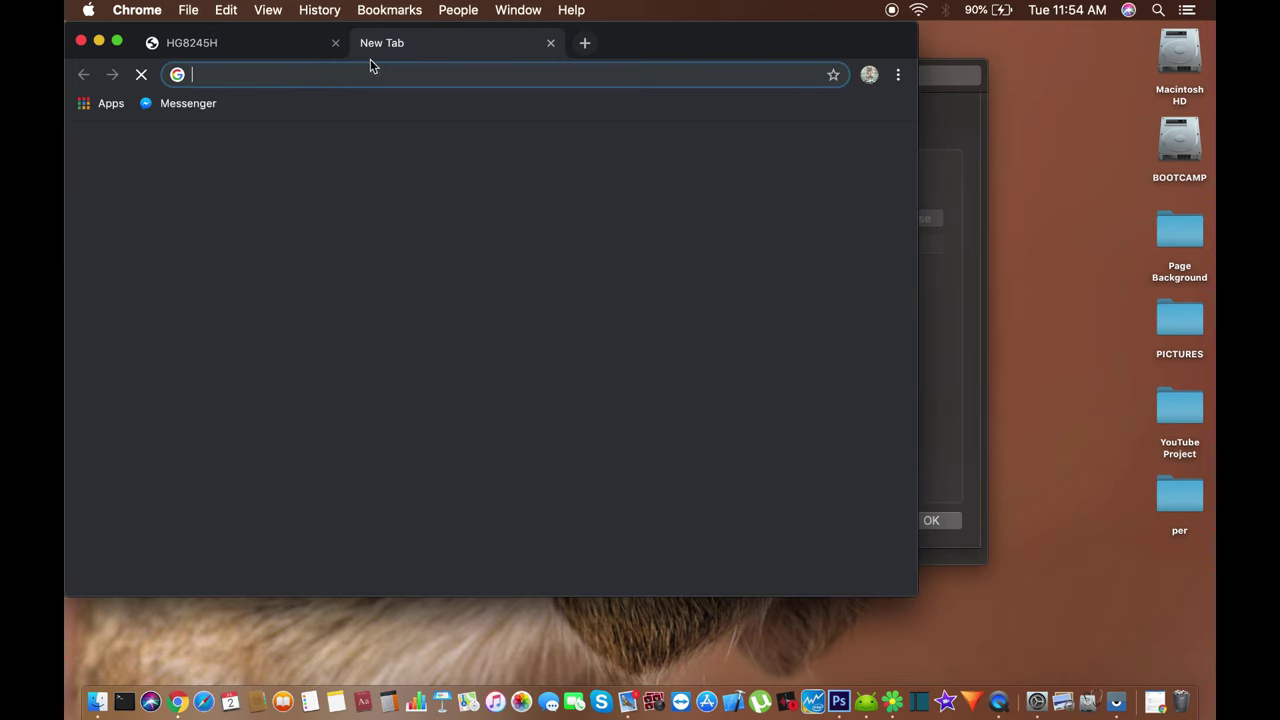
right_click(354, 76)
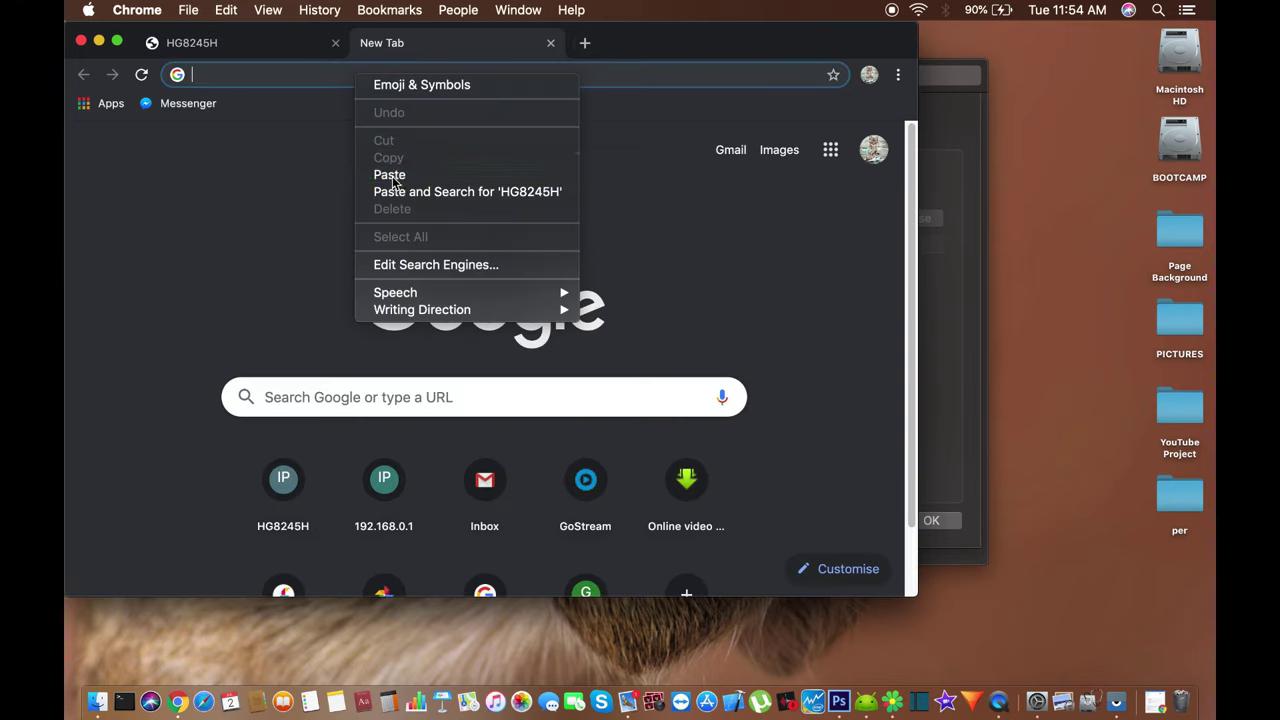
click(390, 175)
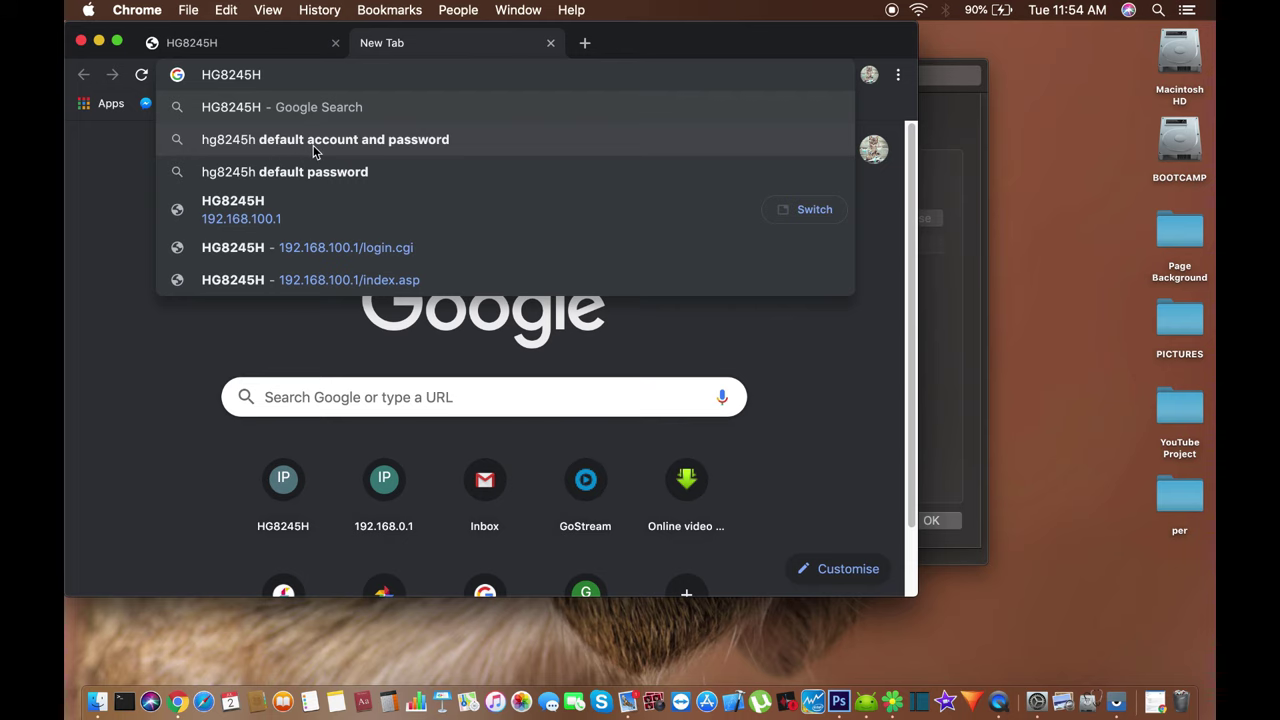
click(455, 146)
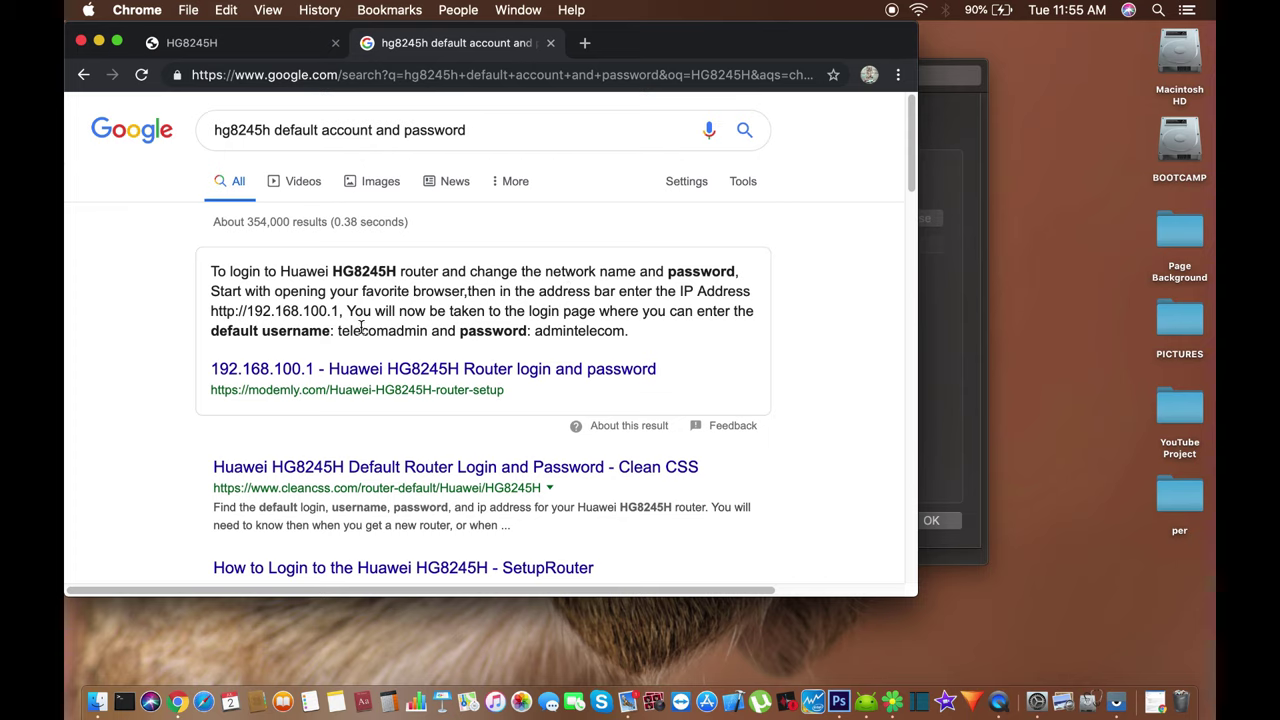
- Copy the default username from the search result into the Account field of the router login page
drag(338, 333, 426, 333)
right_click(428, 336)
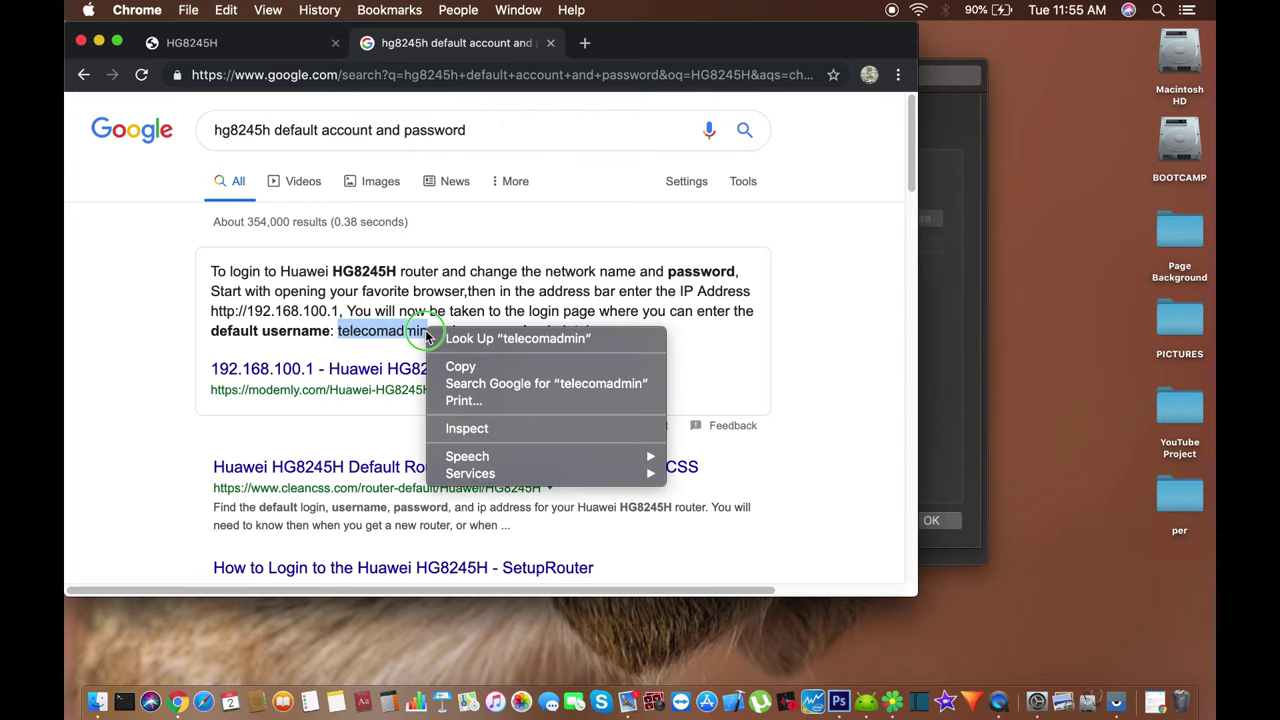
click(460, 366)
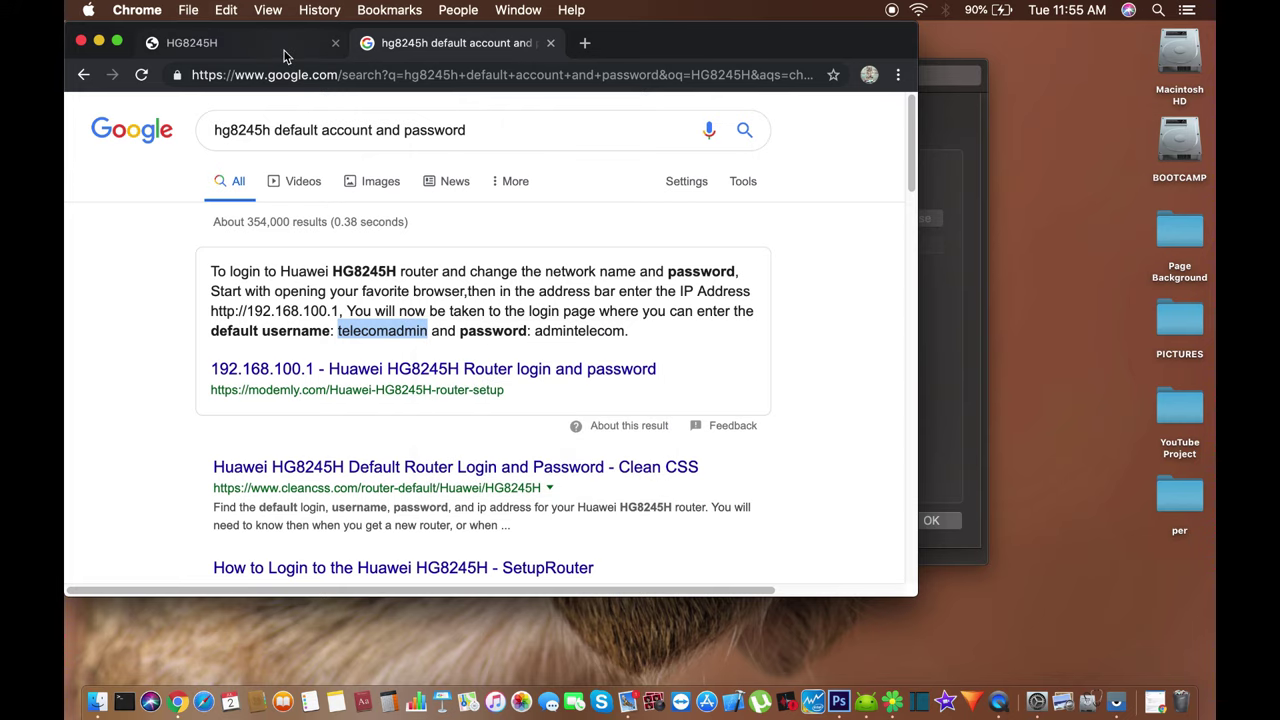
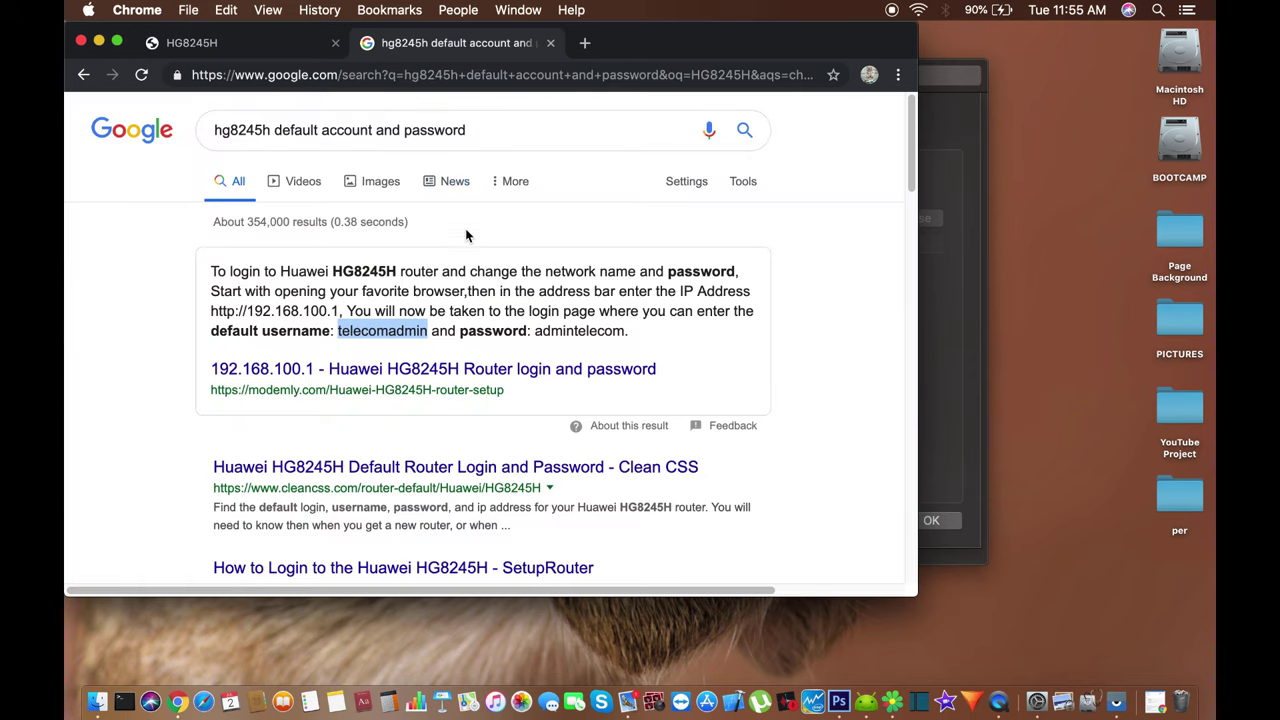
- Copy the default password from the search result into the router's Password field and log in
drag(626, 331, 541, 338)
right_click(541, 338)
click(566, 370)
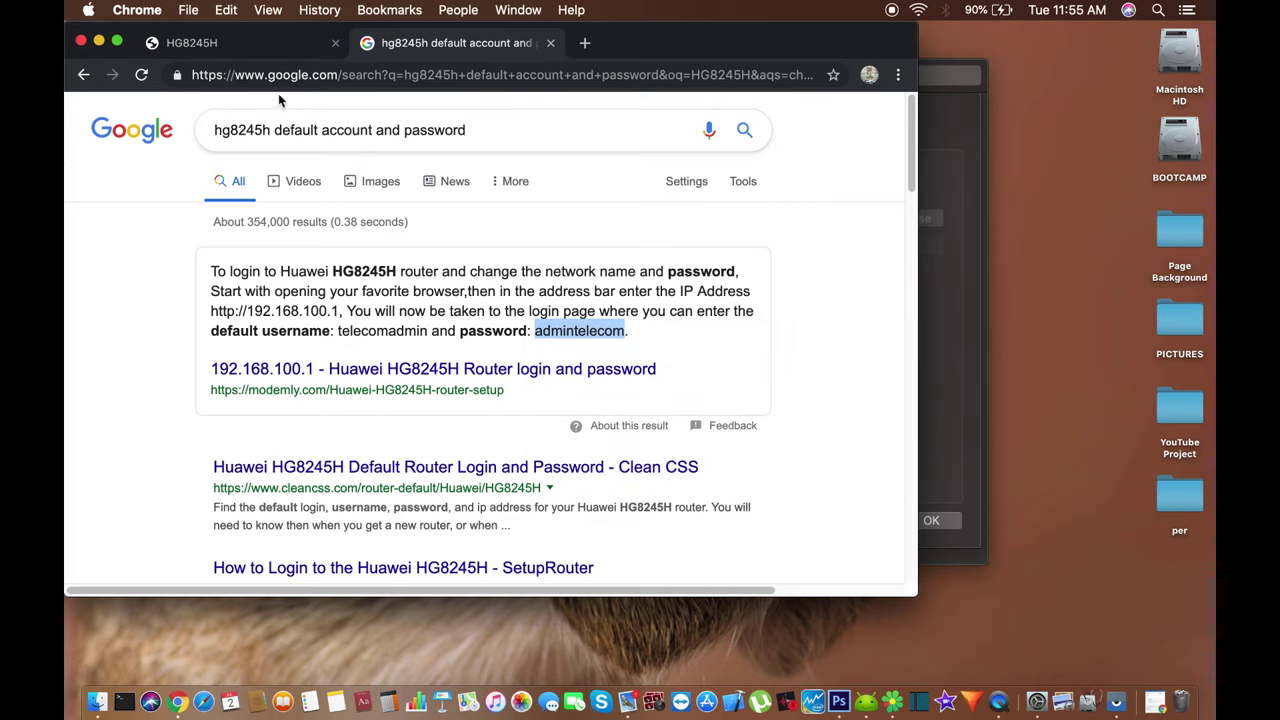
click(275, 44)
right_click(400, 322)
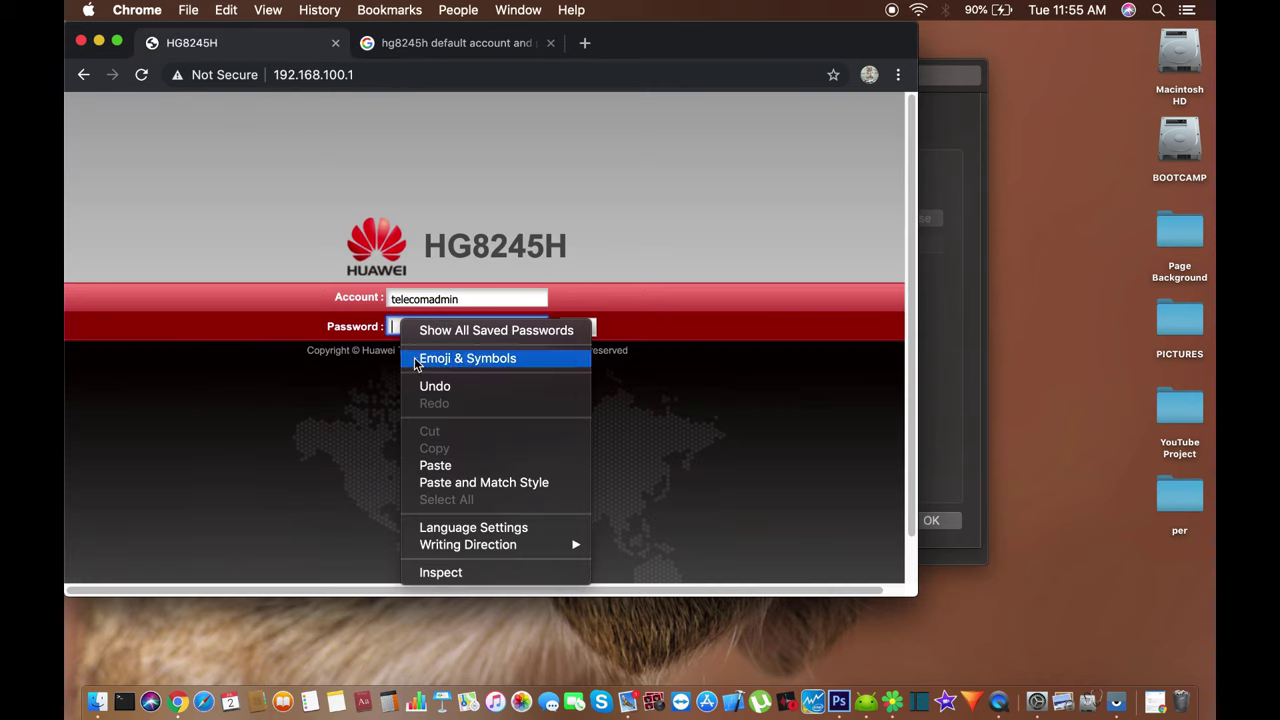
click(447, 466)
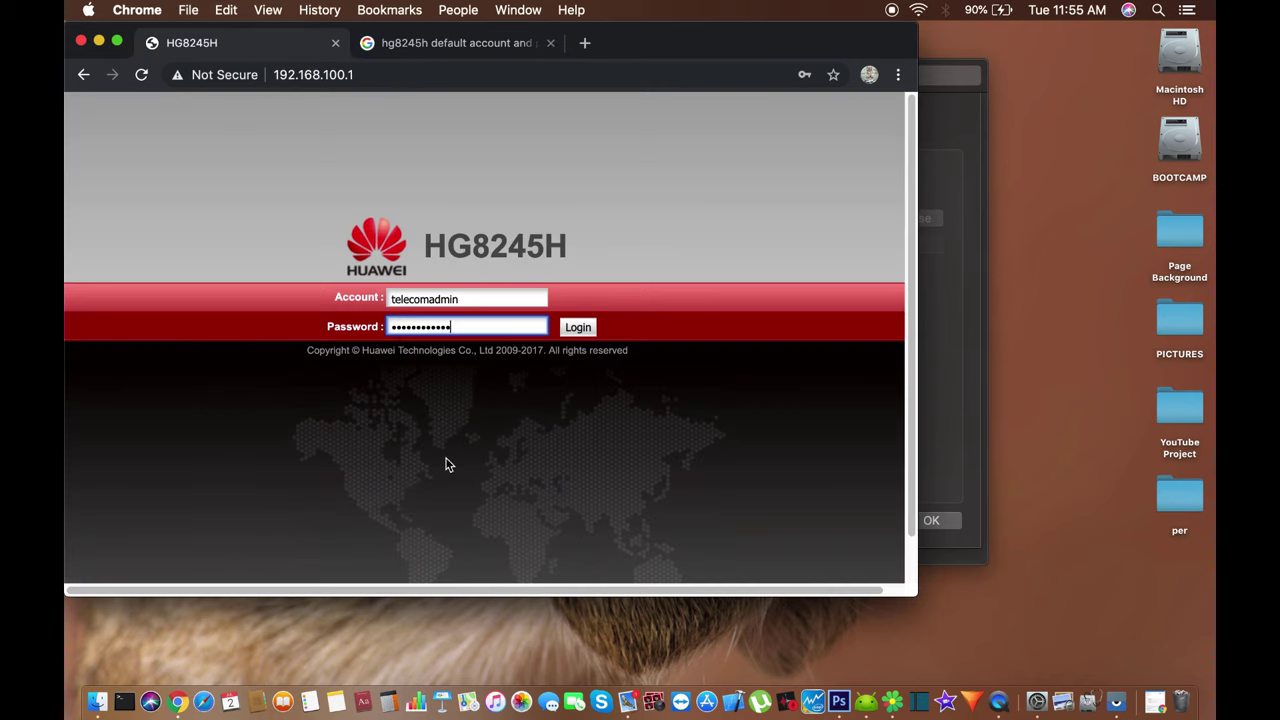
click(561, 336)
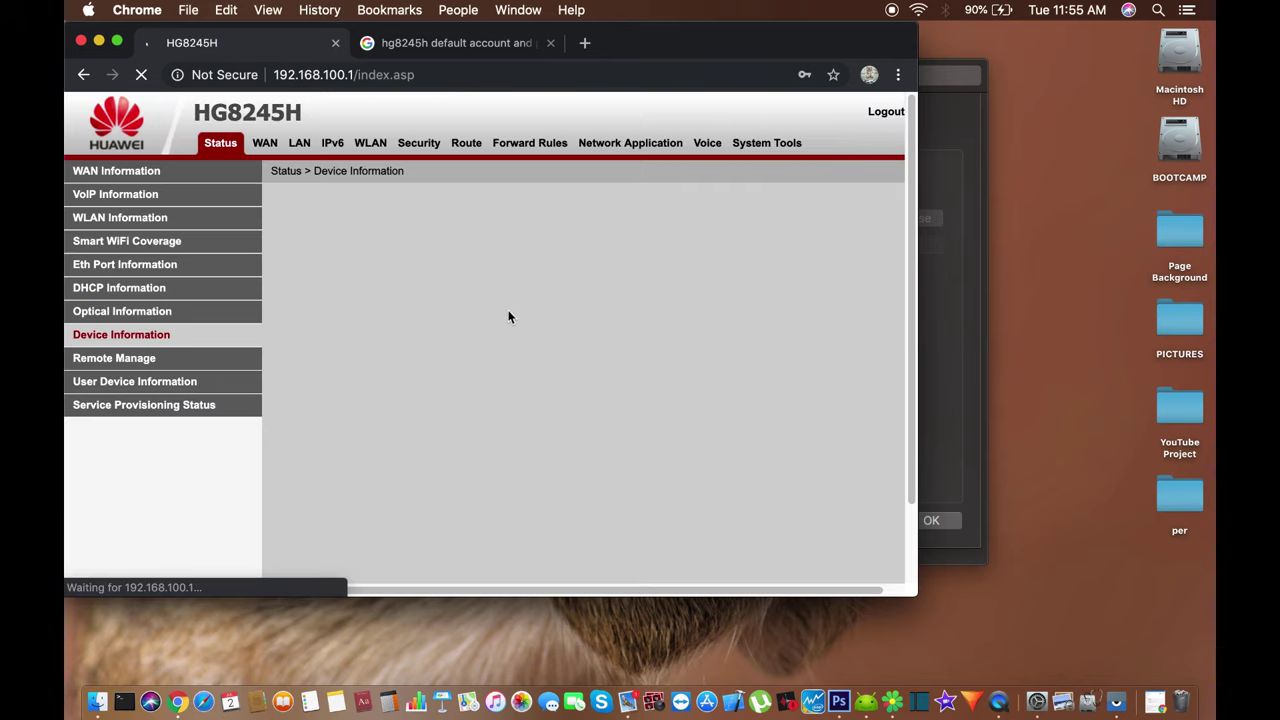
- In the router's Security section, open MAC Filter Configuration, choose the Whitelist filter mode and start a new source MAC address entry
click(415, 147)
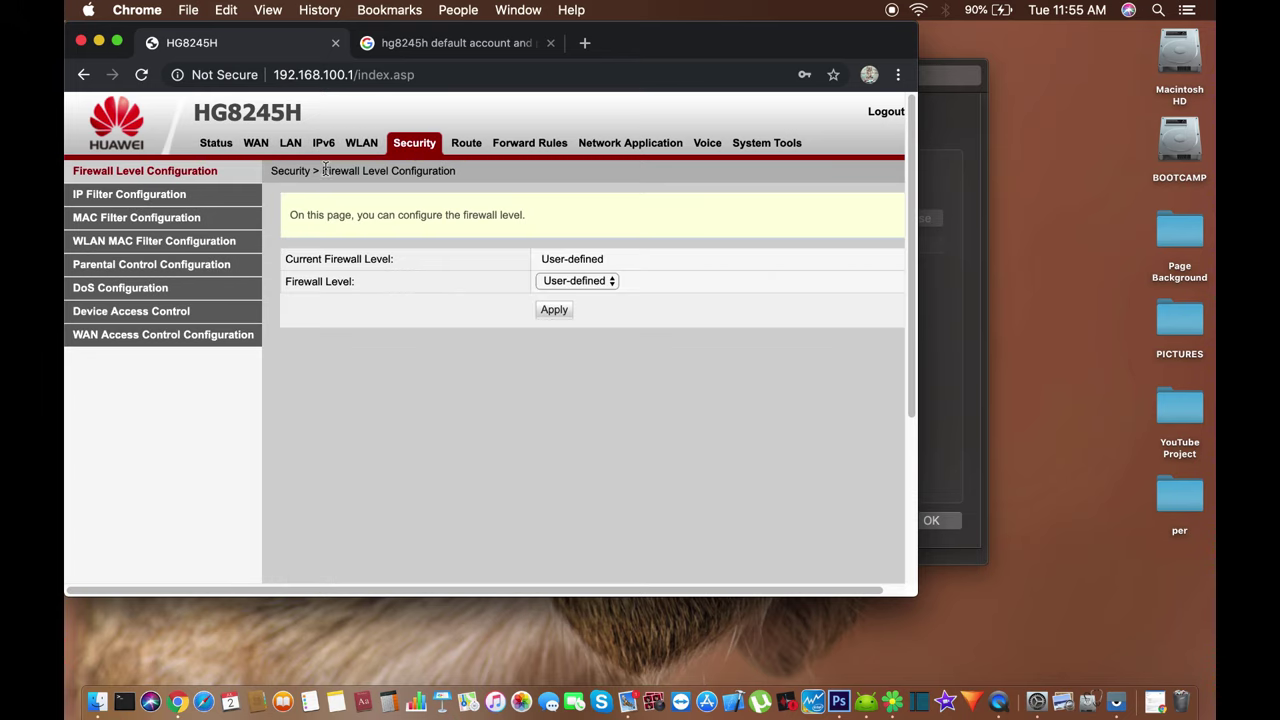
click(195, 219)
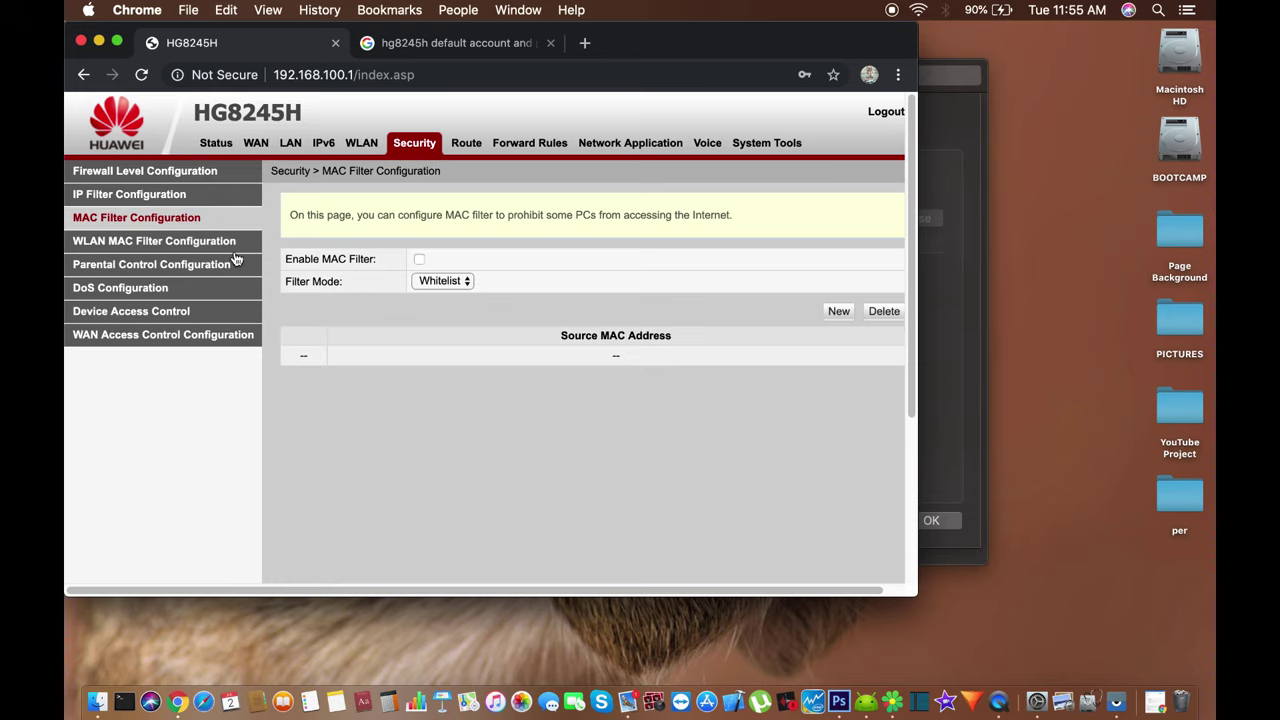
click(430, 281)
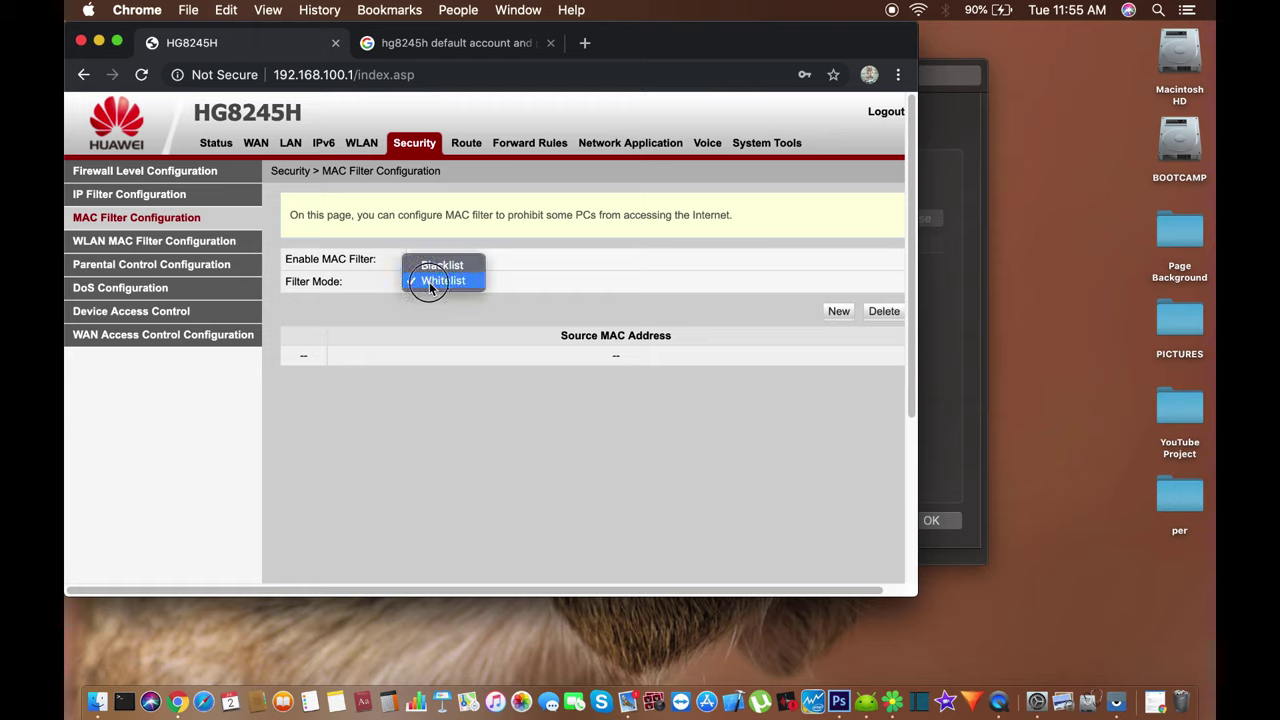
click(429, 282)
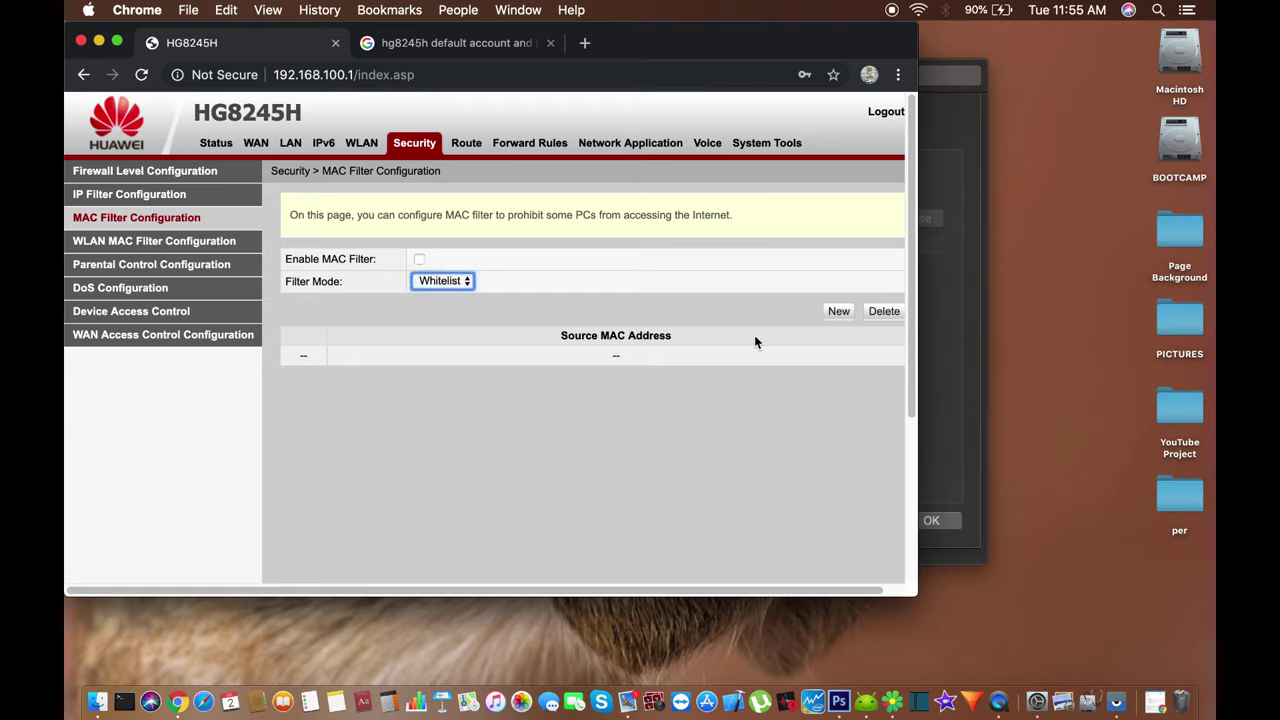
click(837, 312)
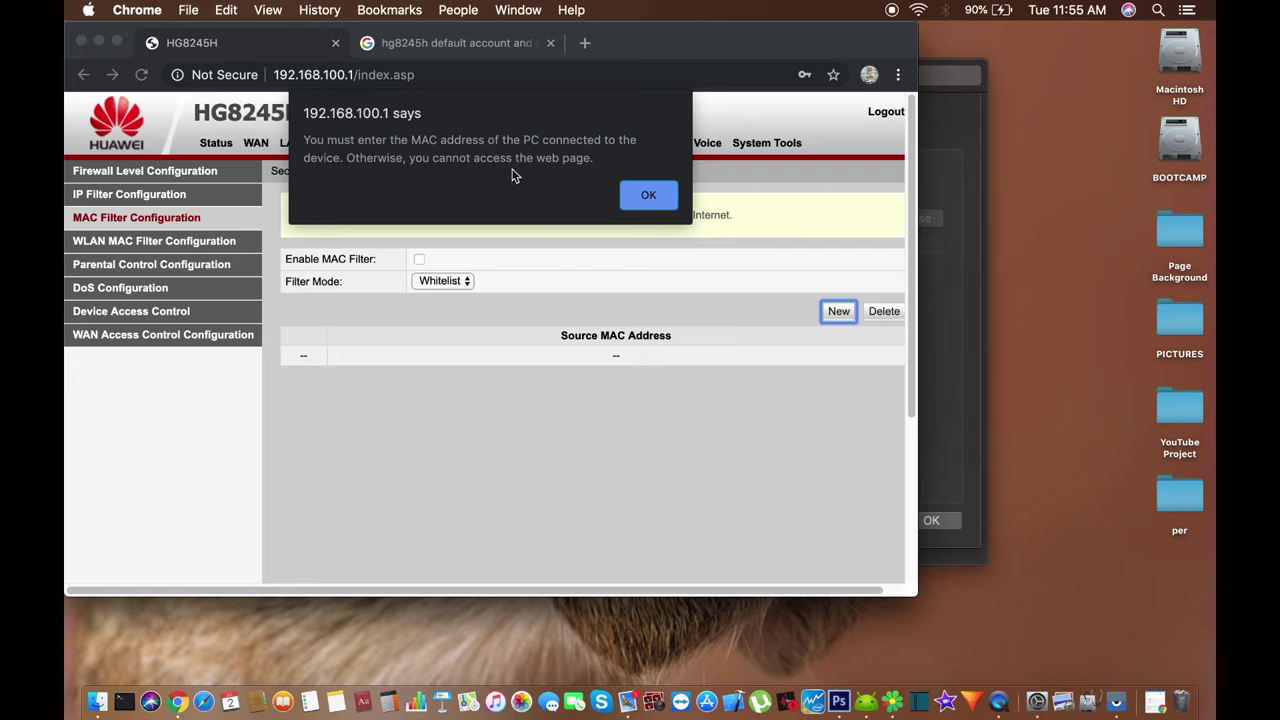
click(635, 199)
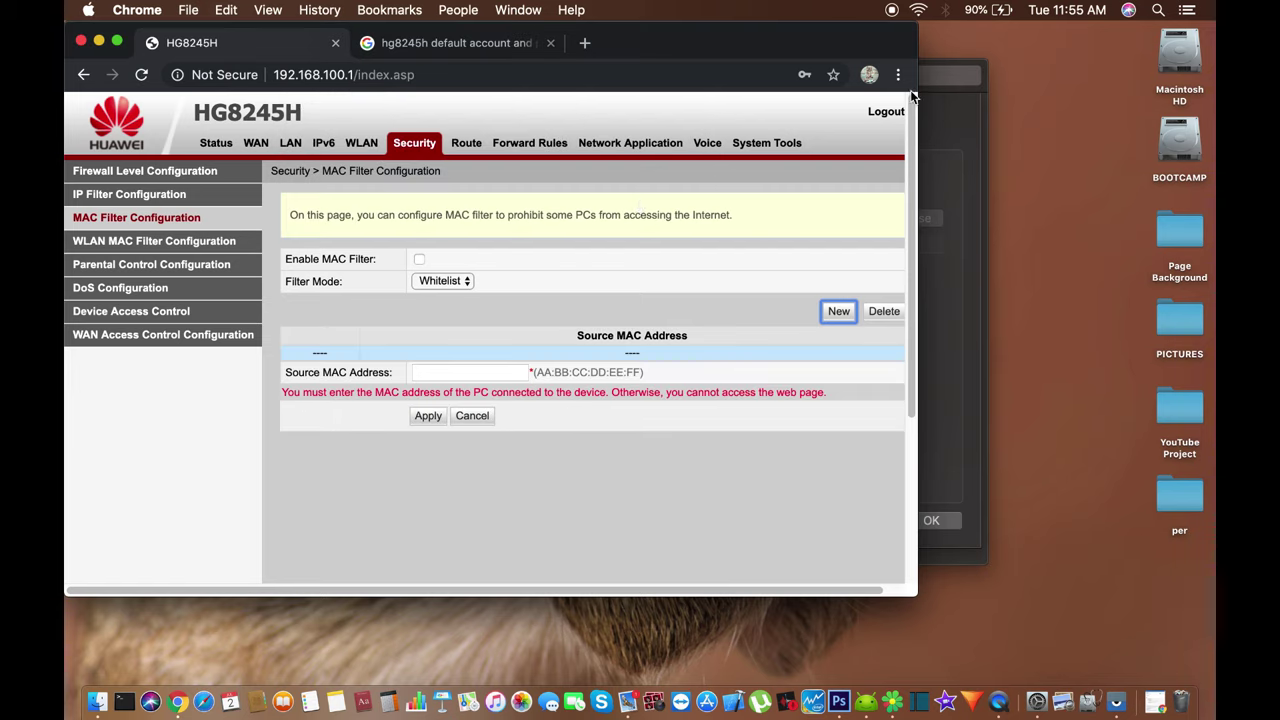
- Switch to the network preferences and copy the computer's MAC address from the Wi-Fi hardware details
click(985, 98)
drag(941, 74, 1172, 65)
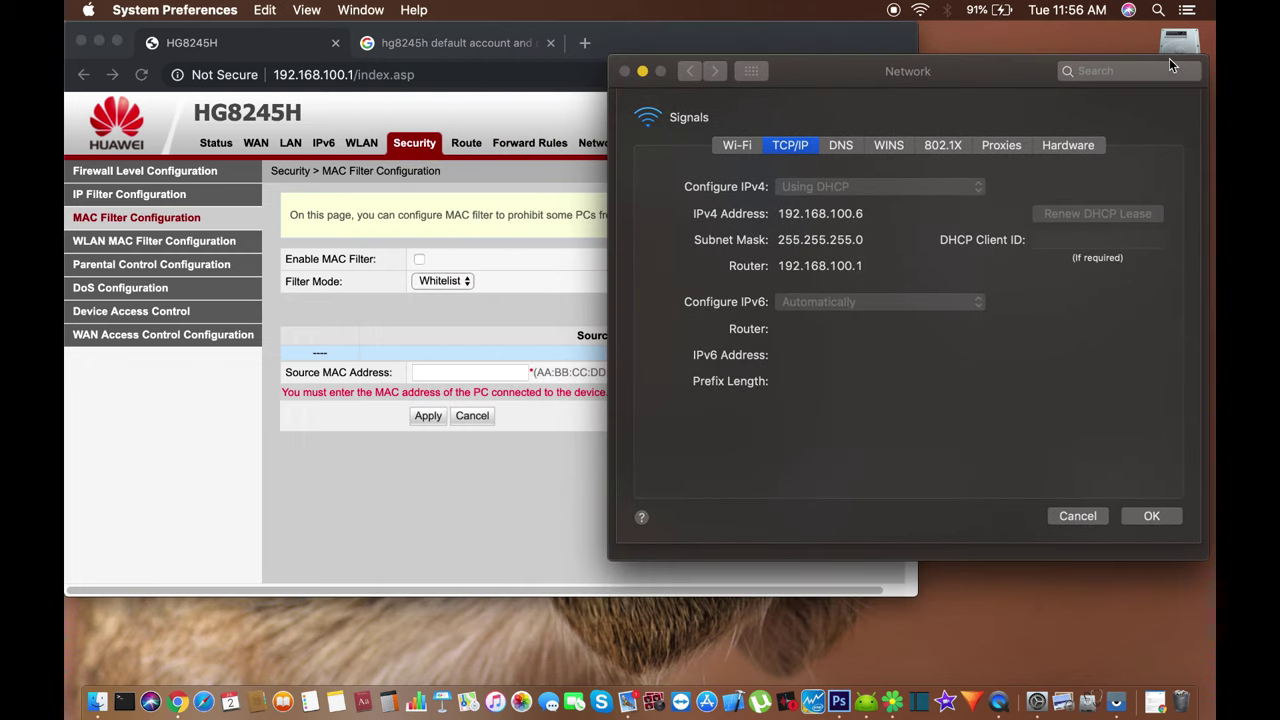
click(1090, 148)
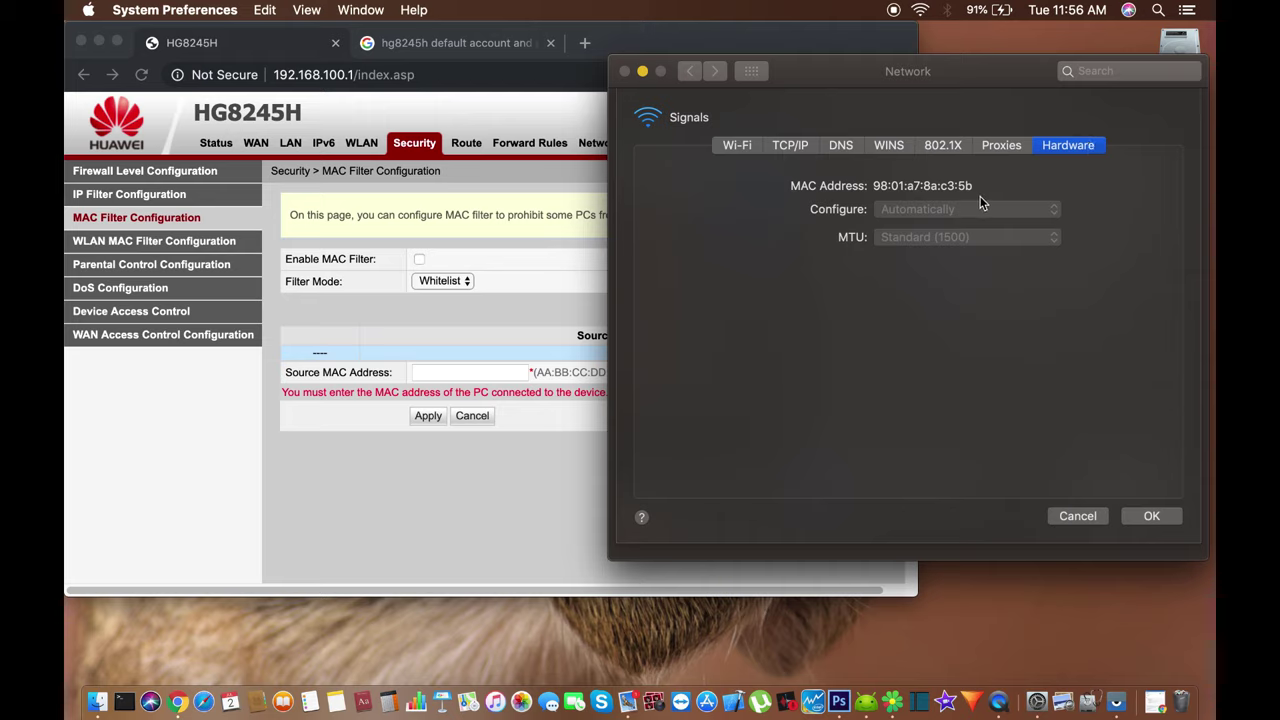
drag(972, 187, 872, 186)
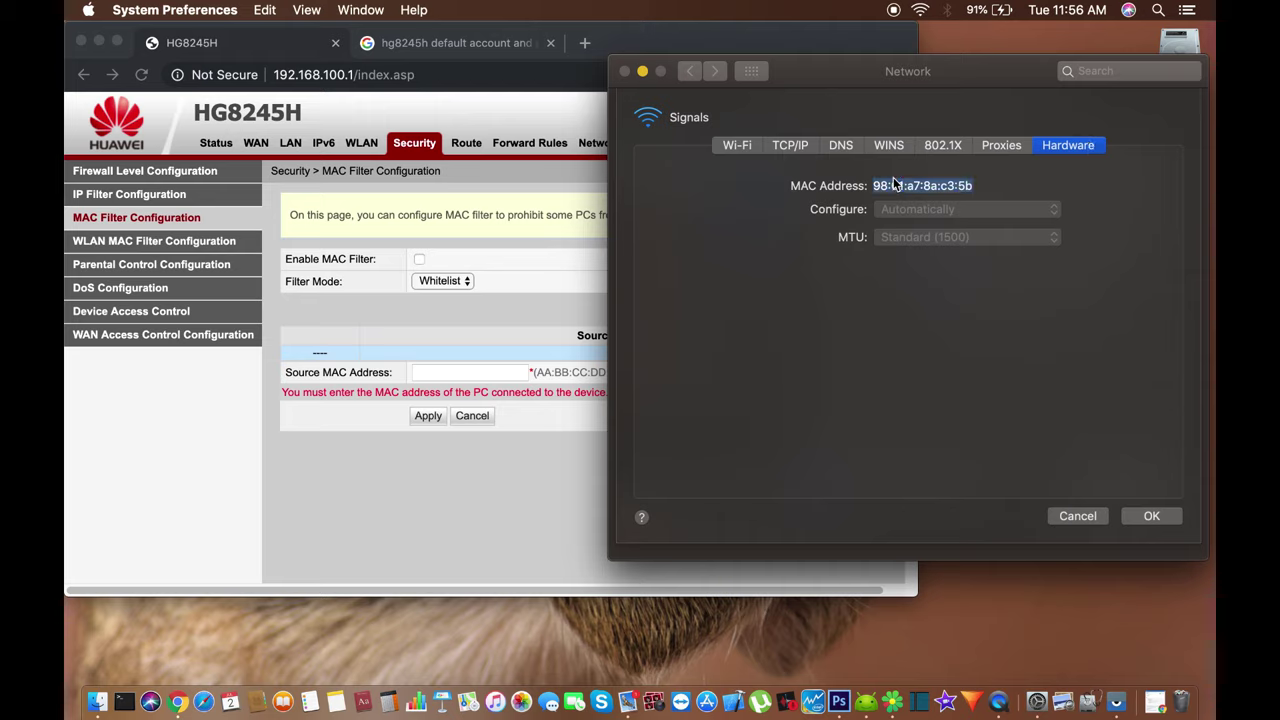
right_click(899, 187)
click(930, 257)
- Return to Chrome and paste the copied MAC address as the Source MAC Address of the new filter entry
click(586, 312)
click(450, 372)
right_click(450, 373)
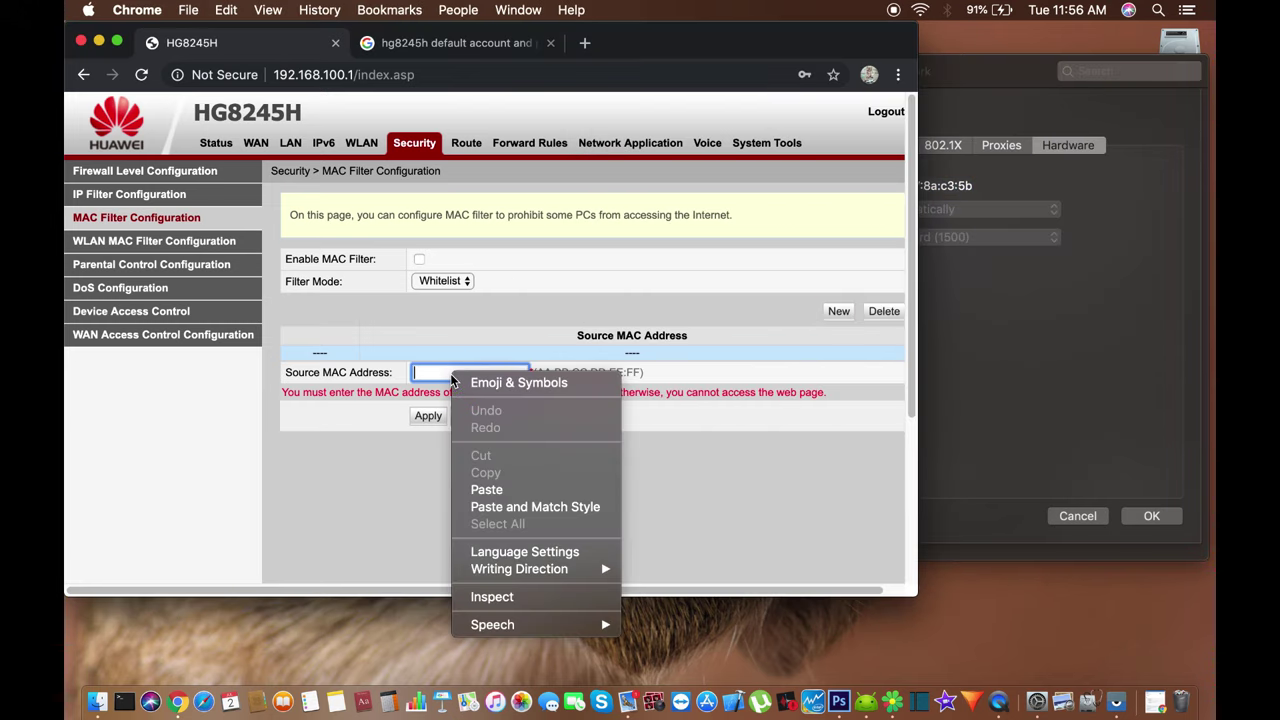
click(490, 505)
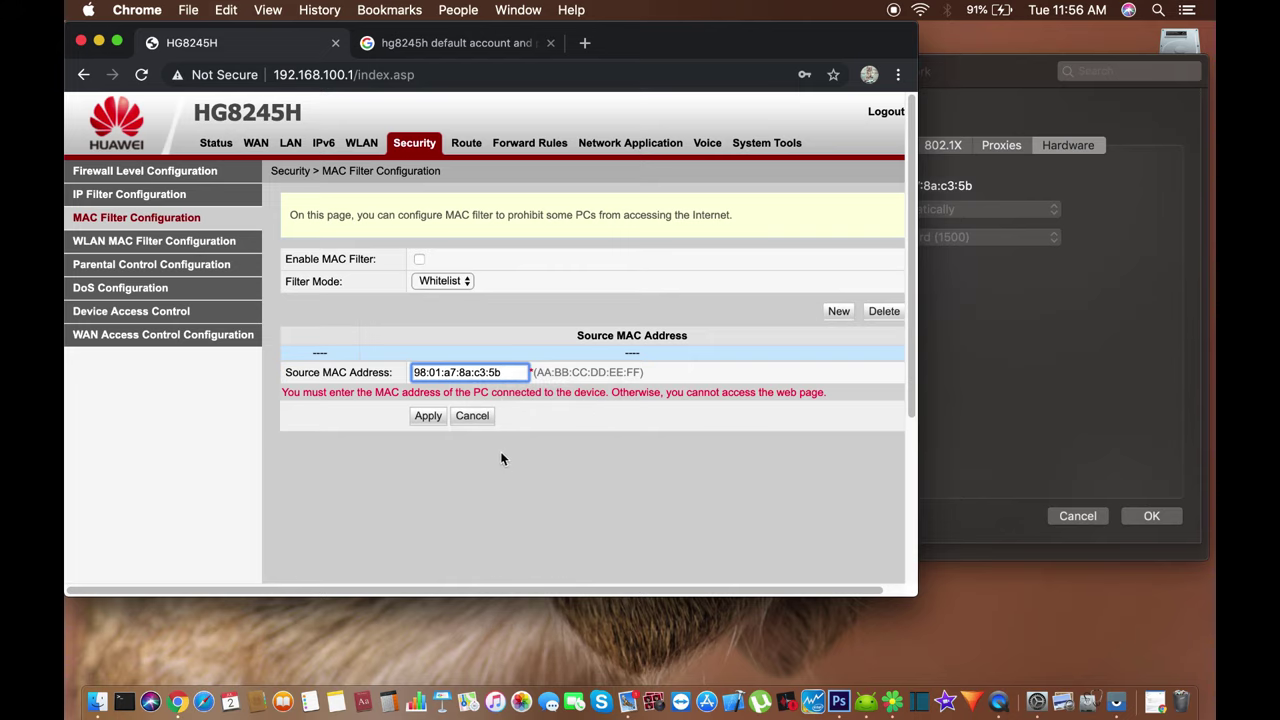
- Paste the copied MAC address over the Source MAC Address again, apply the whitelist entry and start another new one
drag(499, 372, 414, 375)
right_click(440, 372)
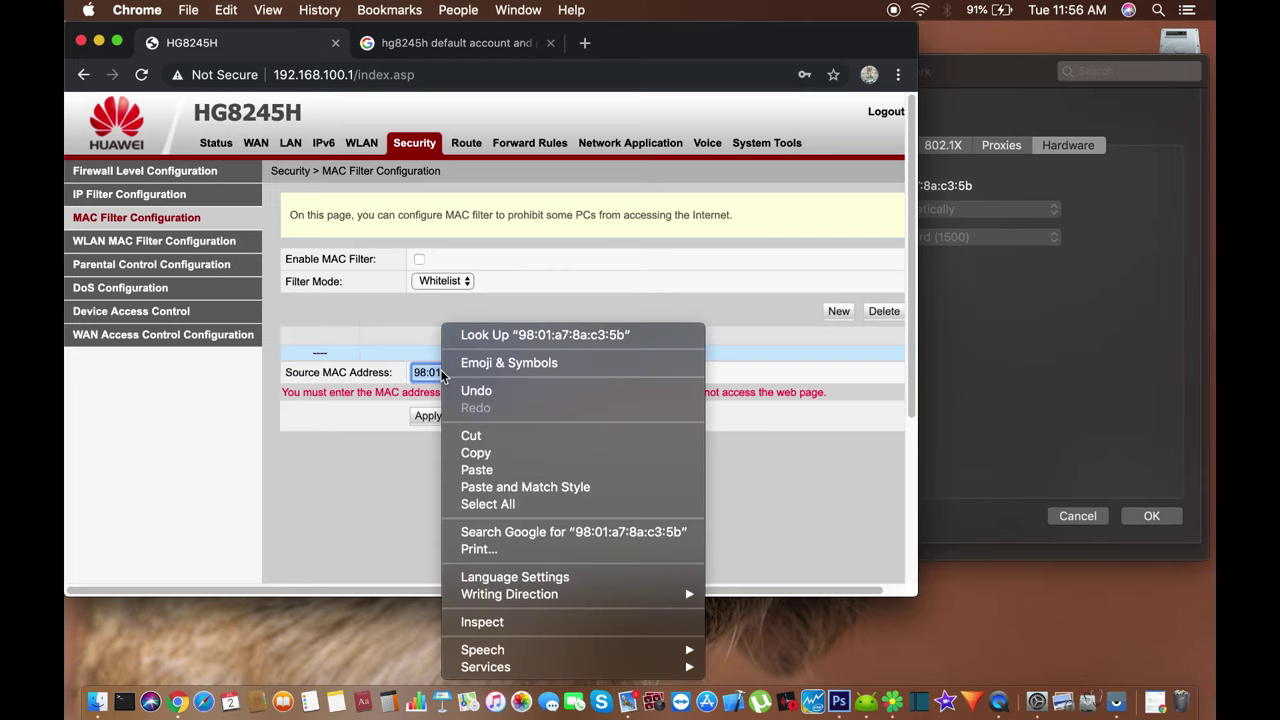
click(491, 470)
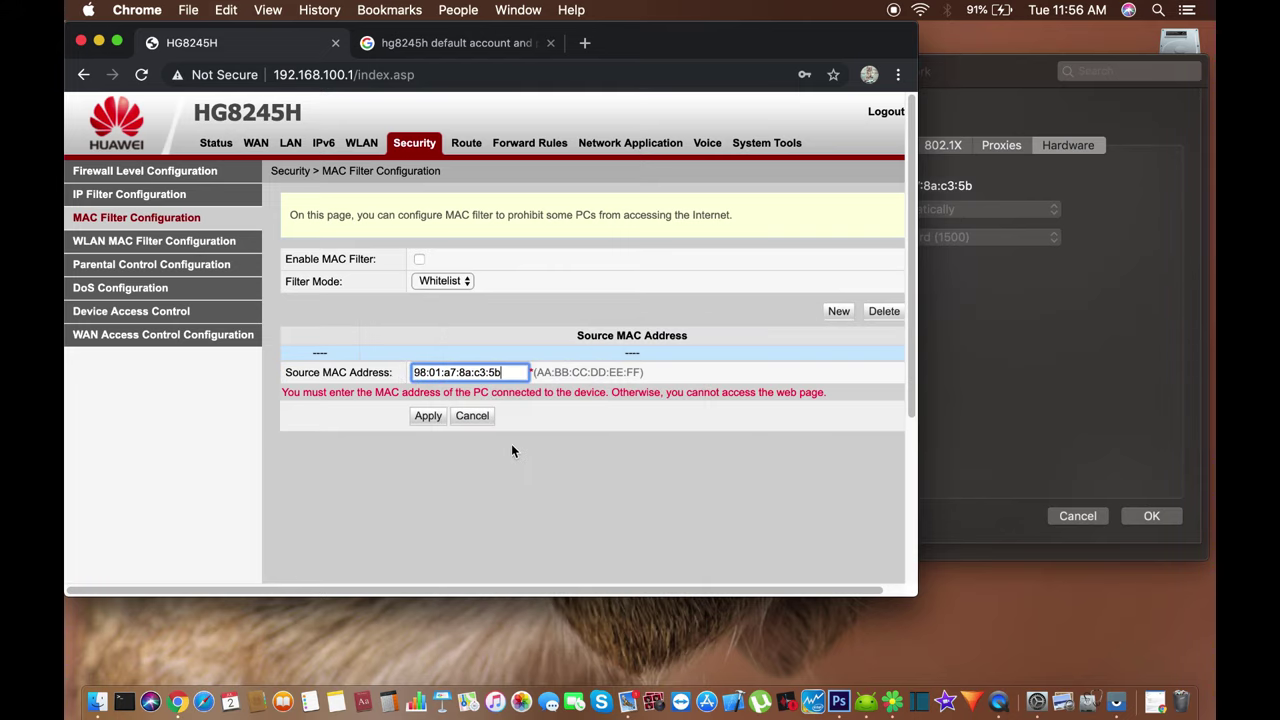
click(427, 416)
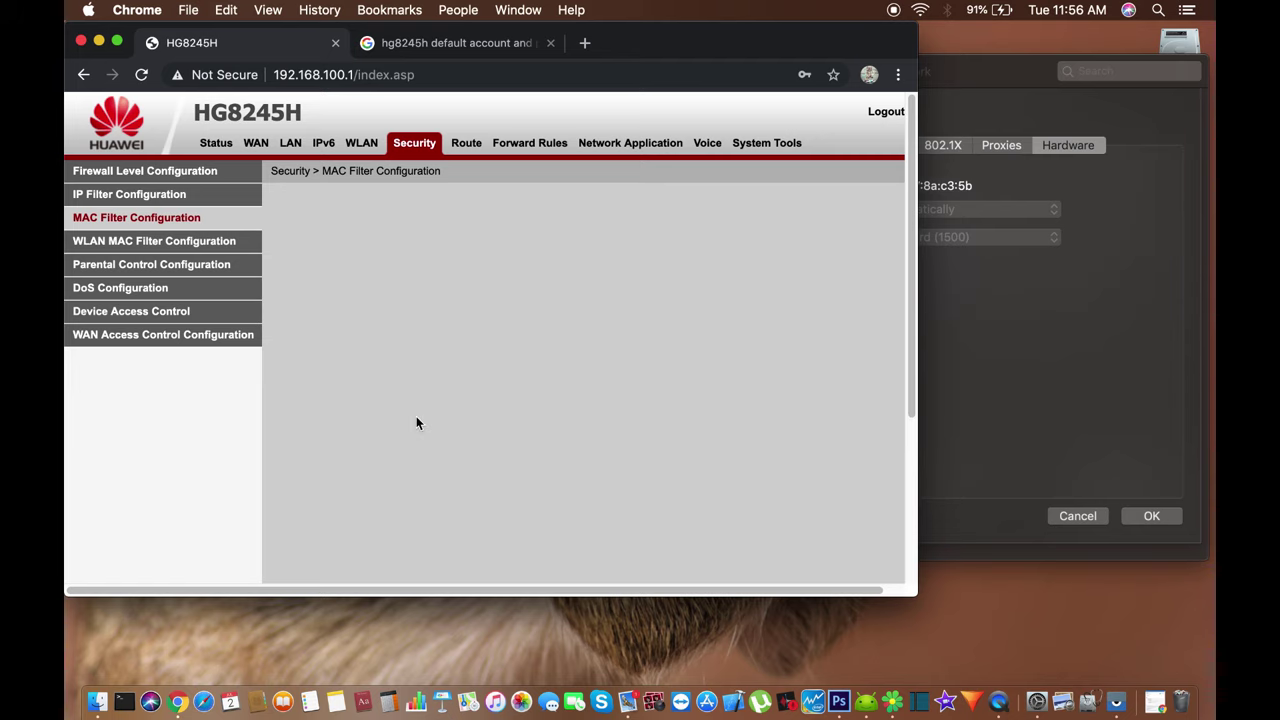
click(838, 312)
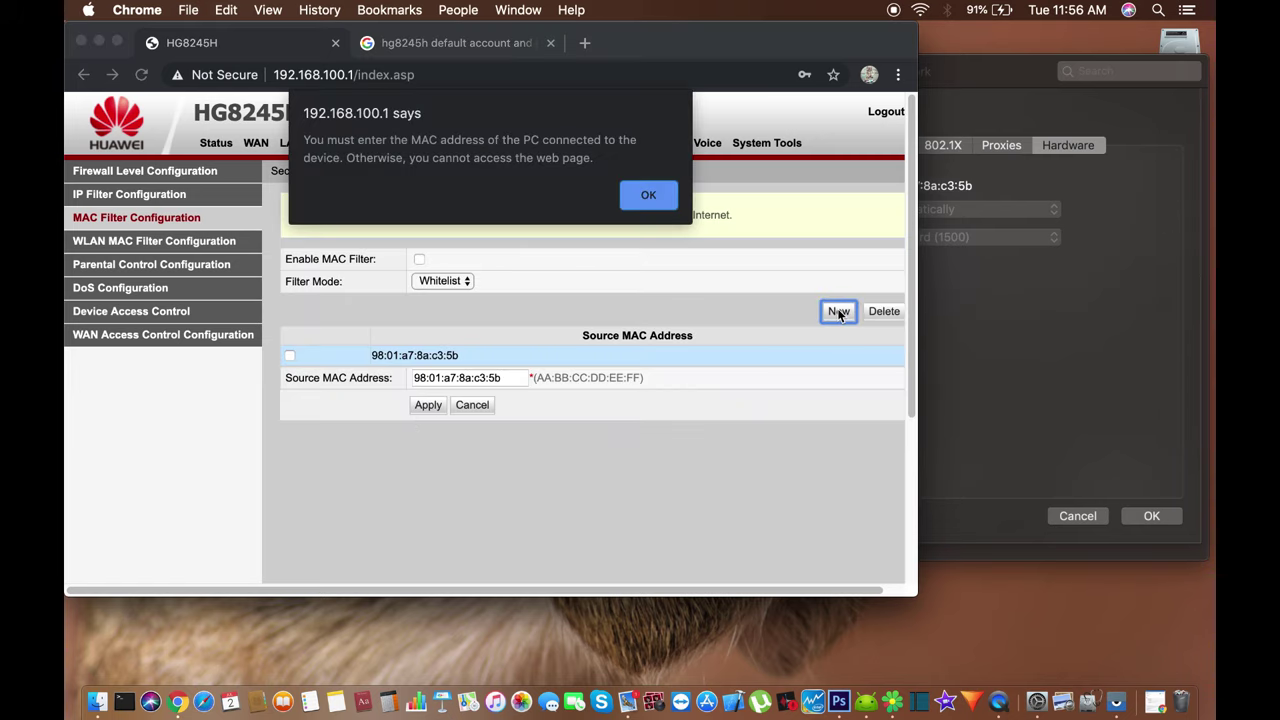
click(645, 196)
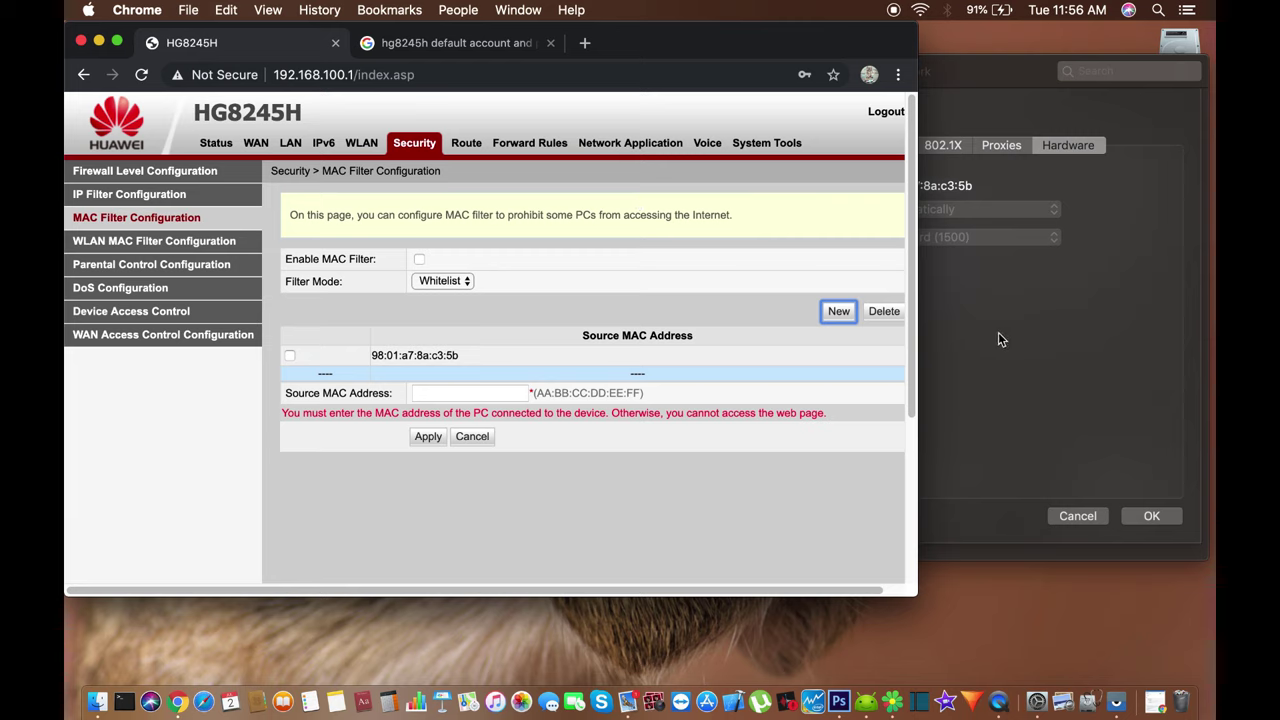
- Confirm and close the Network preferences, and open the MAC address list in Notes beside the browser window
click(930, 222)
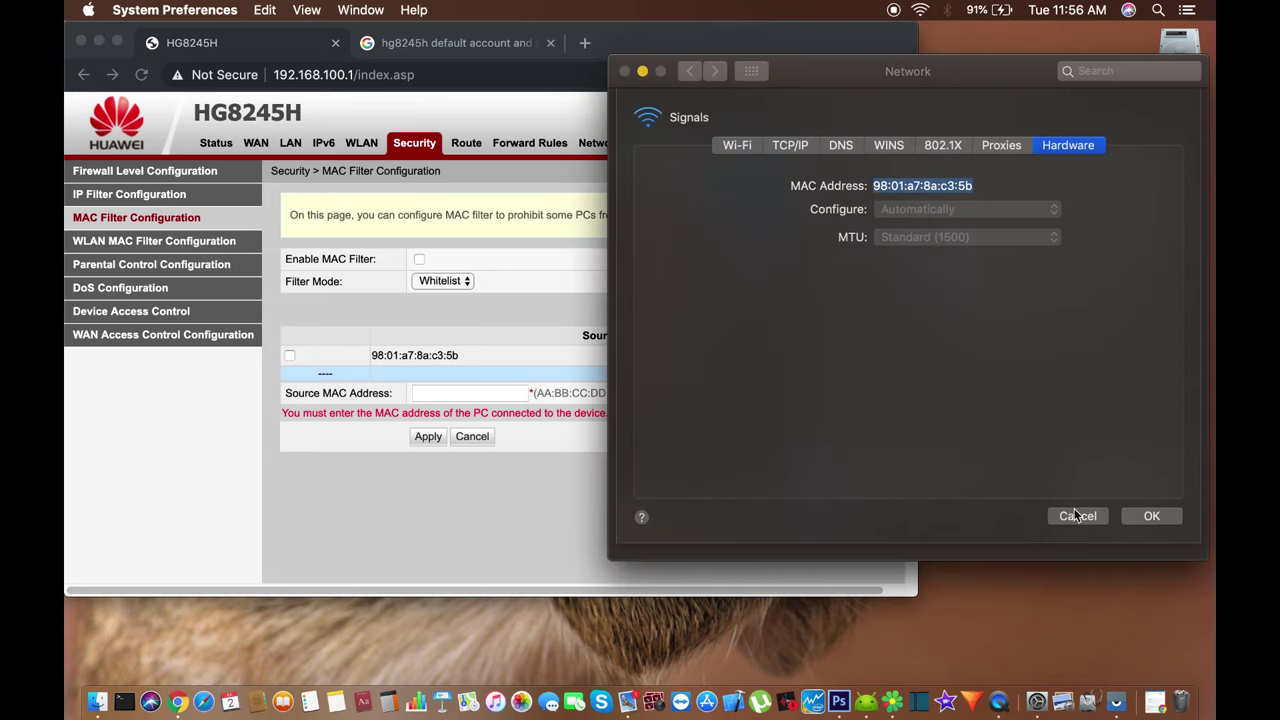
click(1148, 516)
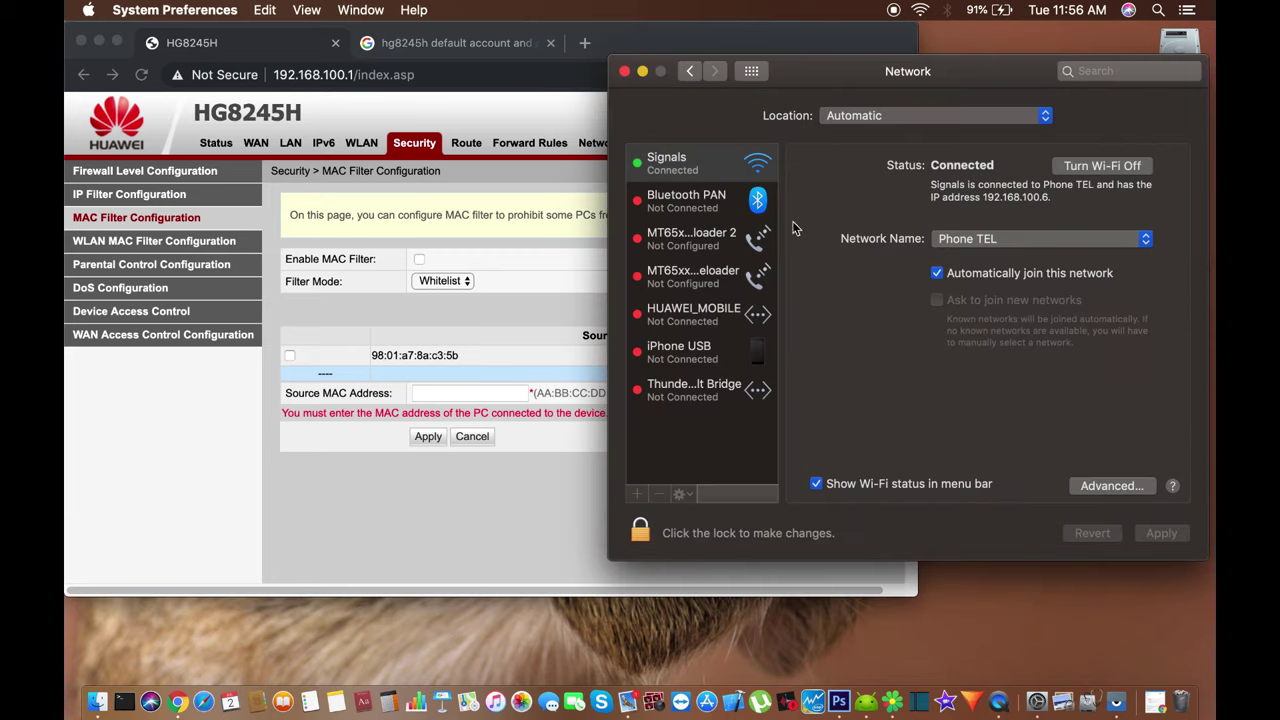
click(624, 71)
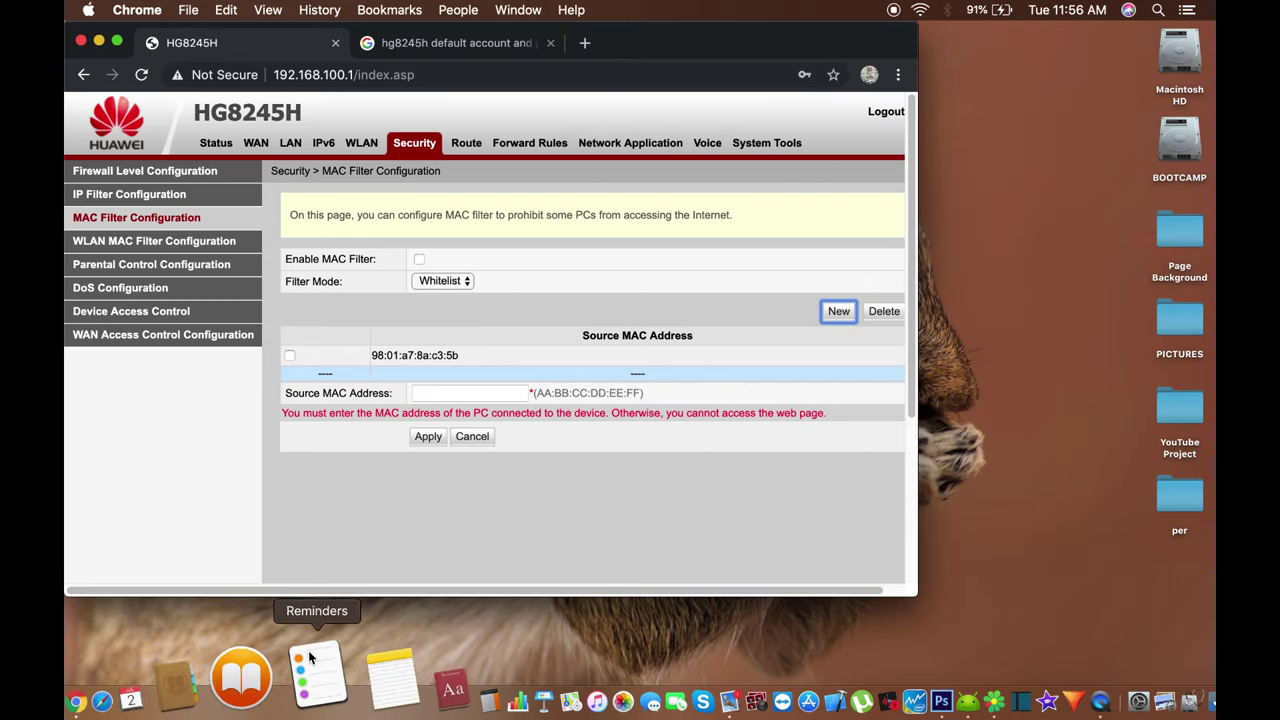
click(330, 667)
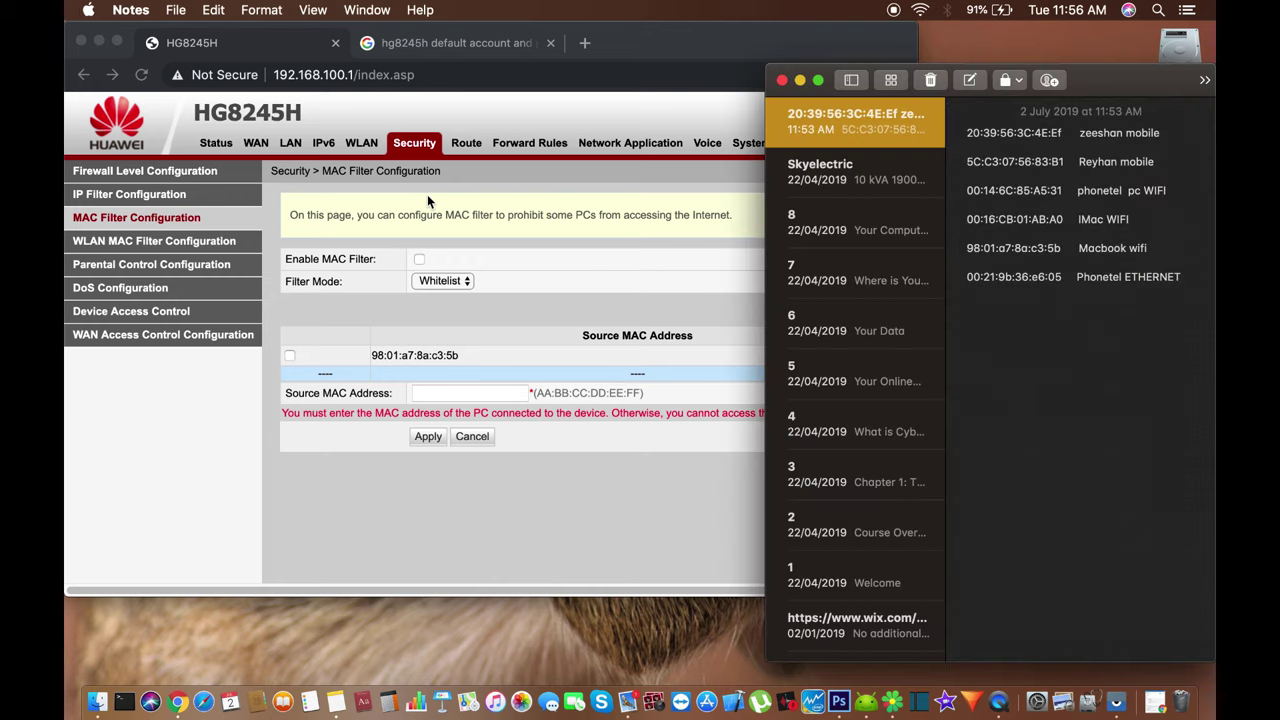
drag(1112, 84, 1154, 43)
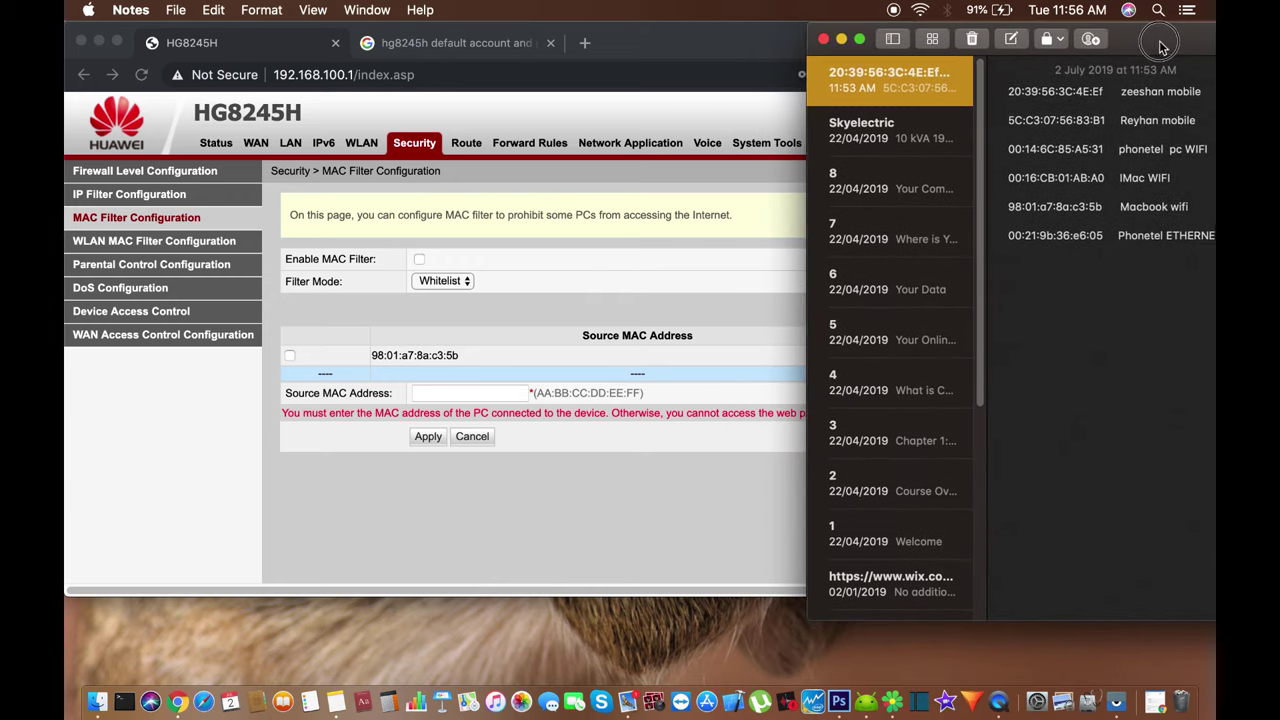
- Copy 20:39:56:3C:4E:Ef from the note into the router's Source MAC Address and apply the entry
drag(1107, 92, 1006, 92)
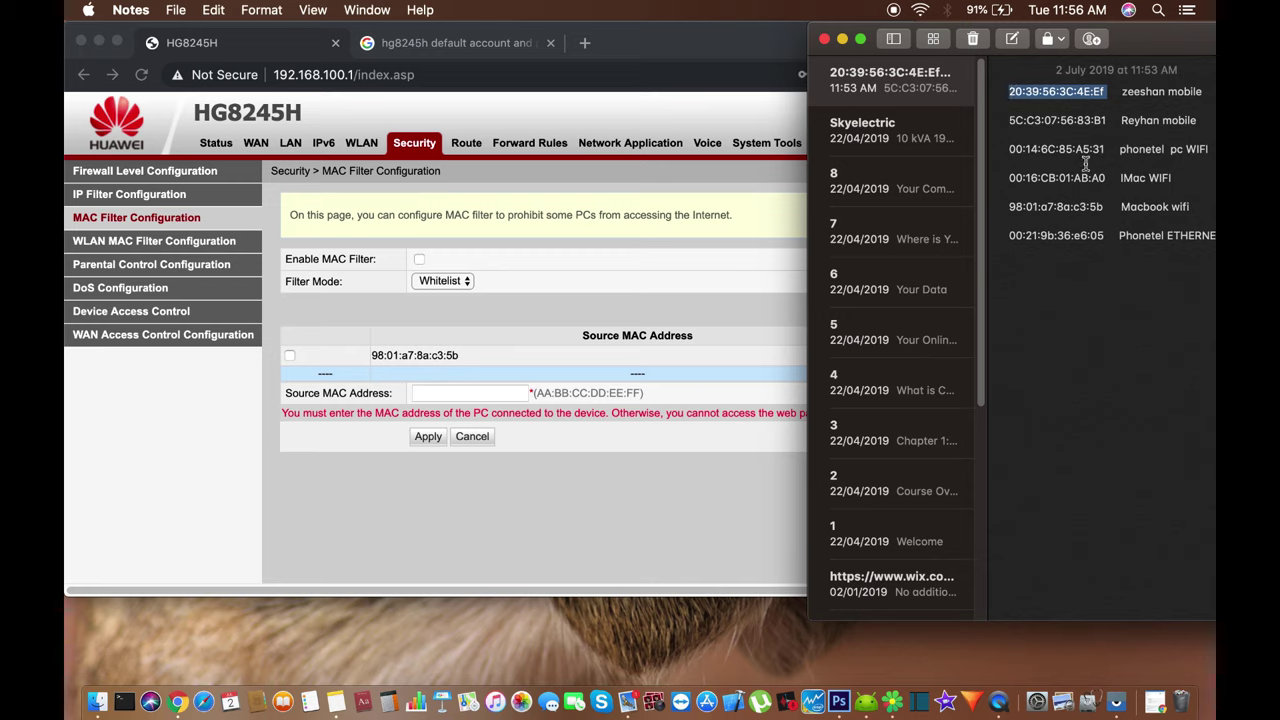
key(super+c)
click(430, 392)
key(super+v)
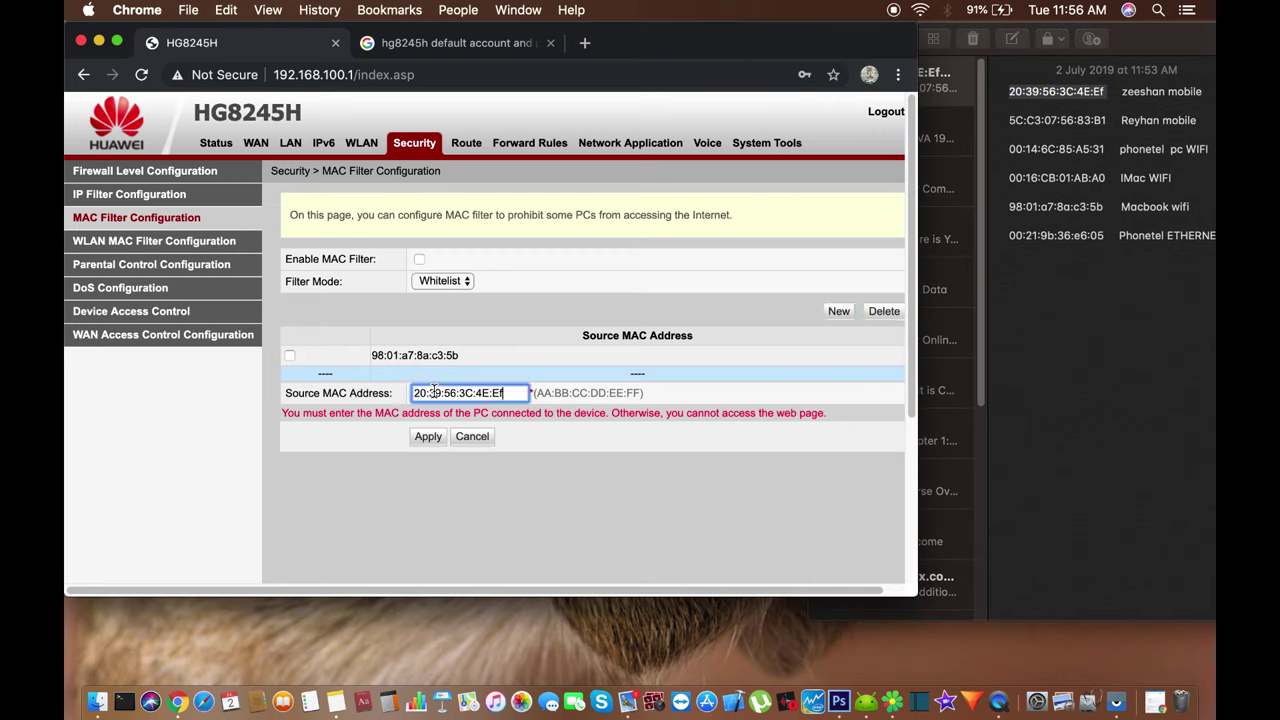
click(428, 436)
- Add a new MAC filter entry for 5C:C3:07:56:83:B1, copied from the second line of the note
click(838, 311)
click(649, 194)
drag(1009, 121, 1106, 121)
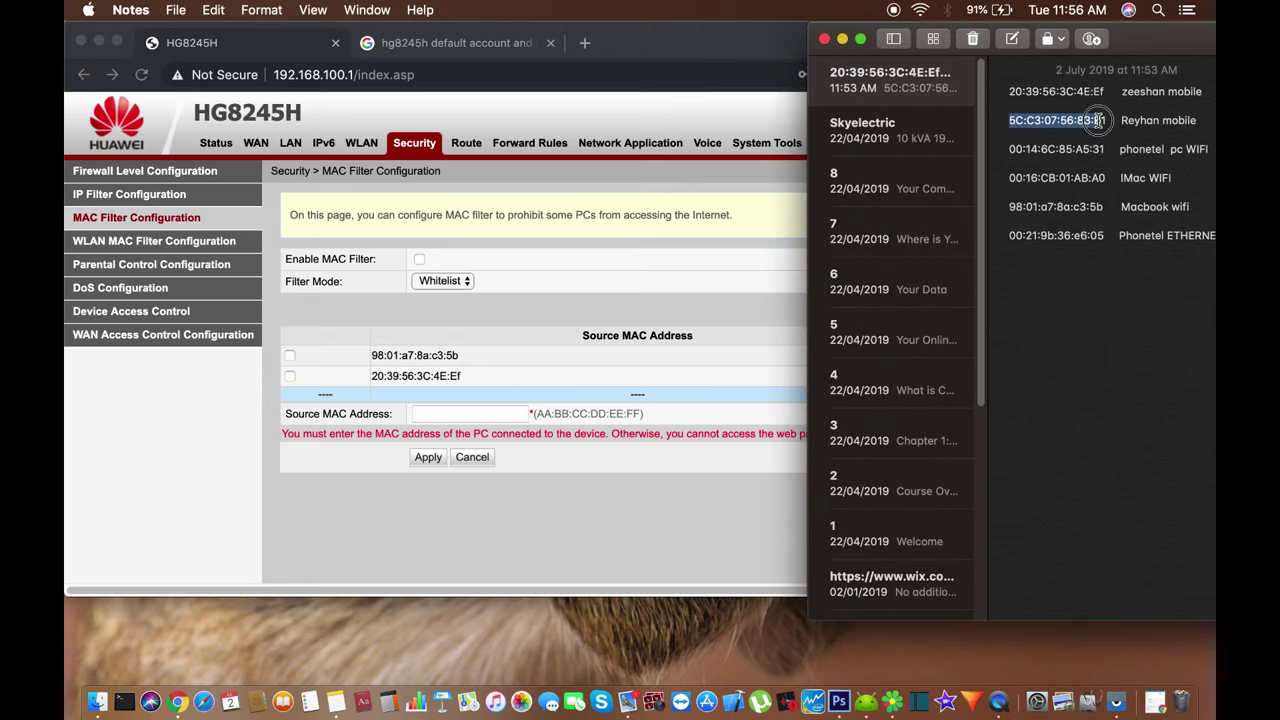
key(super+c)
click(470, 413)
key(super+v)
click(428, 456)
drag(1009, 149, 1107, 150)
key(super+c)
click(500, 449)
click(838, 311)
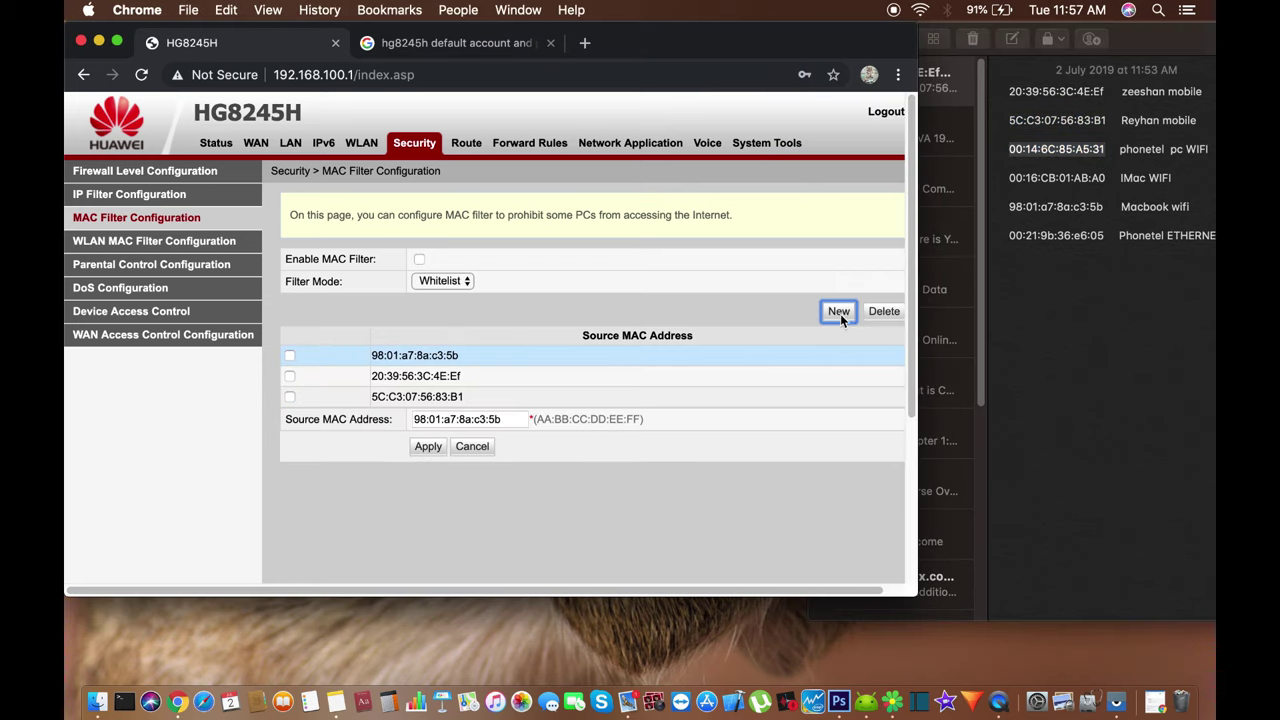
click(649, 194)
key(super+v)
key(Return)
- Copy the iMac Wi-Fi address 00:16:CB:01:AB:A0 from the note and add it as a new MAC filter entry
click(1130, 182)
click(1009, 178)
drag(1009, 178, 1107, 178)
key(super+c)
click(608, 443)
click(838, 311)
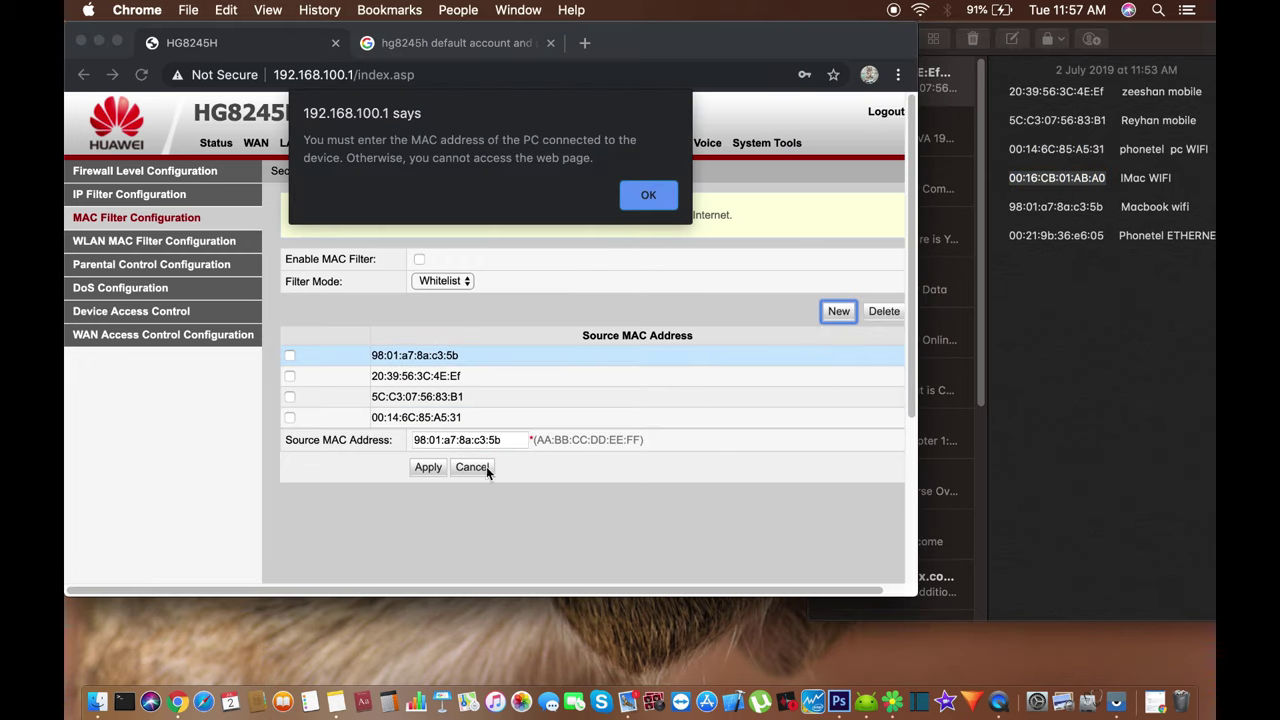
key(Return)
click(461, 449)
key(super+v)
click(428, 498)
- Copy the Ethernet address 00:21:9b:36:e6:05 from the note and add it as a new MAC filter entry
click(1068, 210)
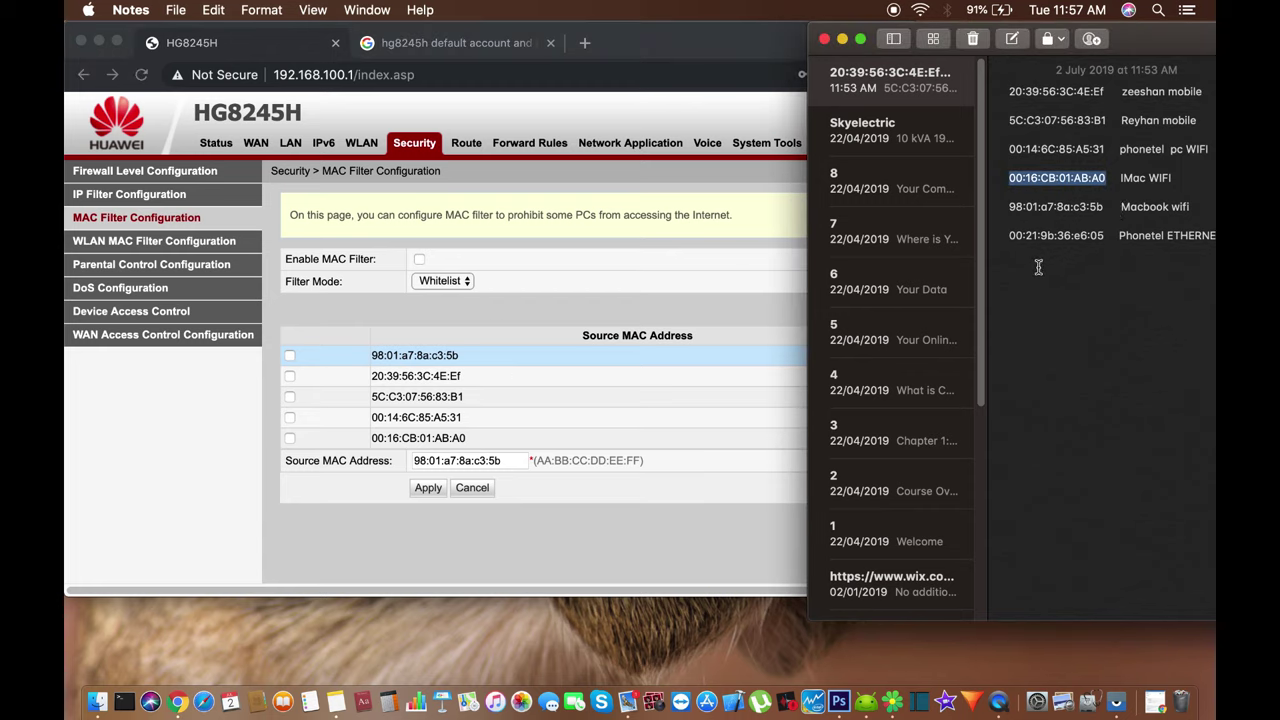
drag(1009, 236, 1118, 236)
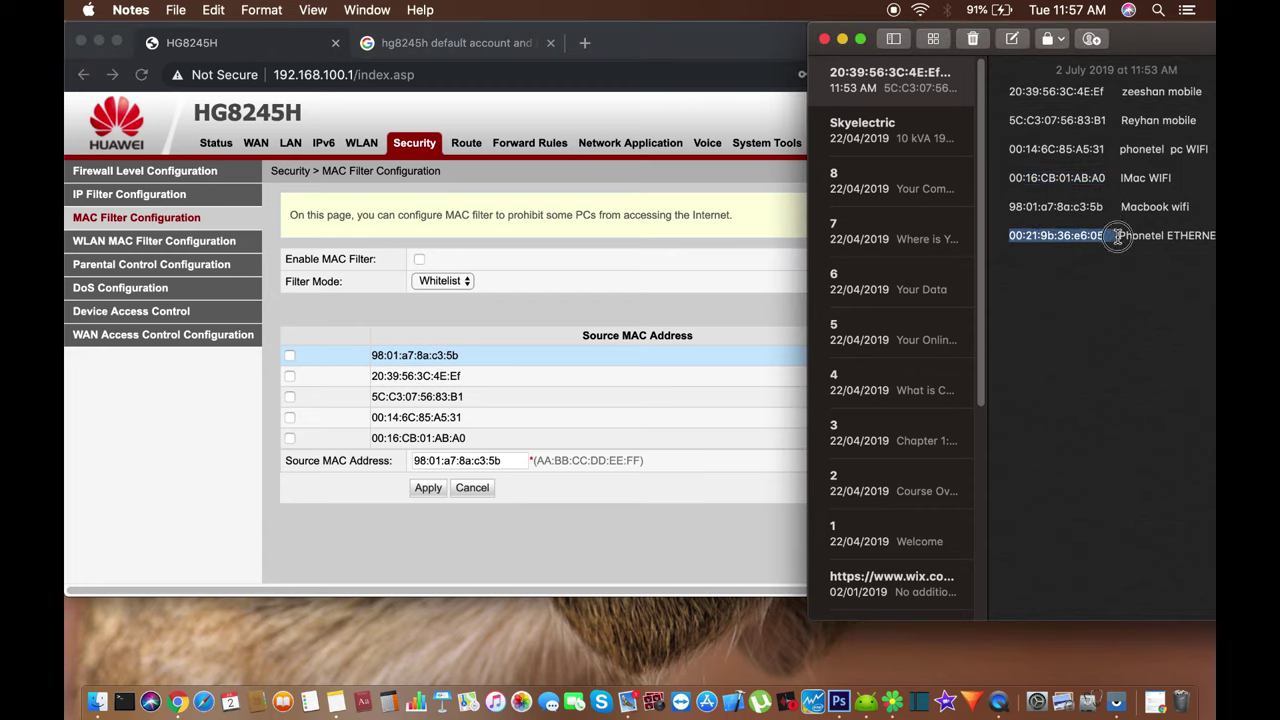
click(463, 486)
click(838, 311)
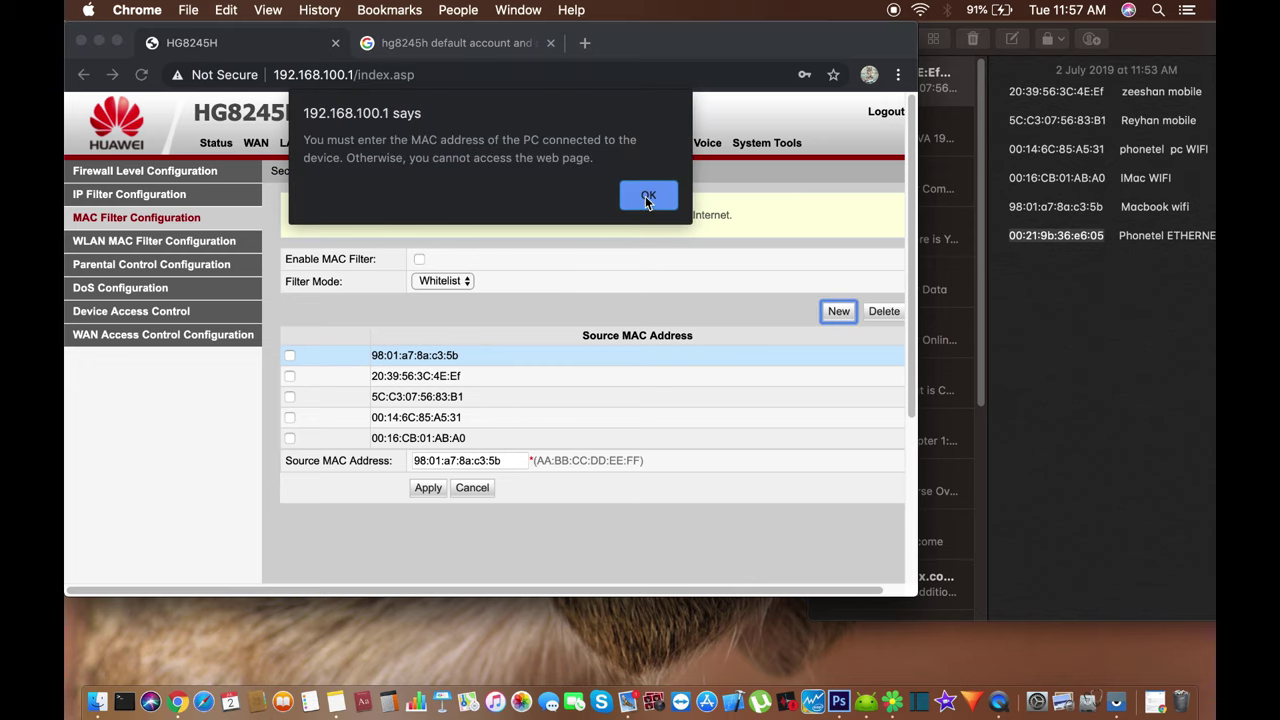
click(646, 197)
click(492, 484)
key(super+v)
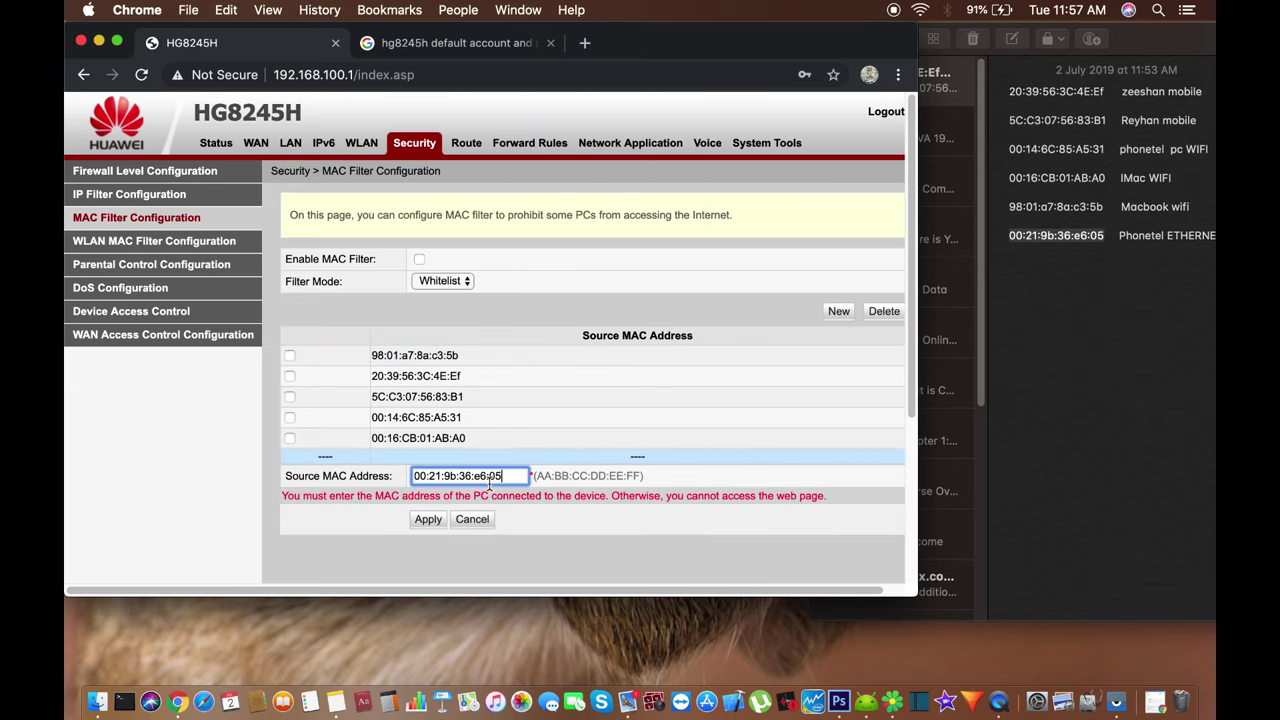
click(434, 519)
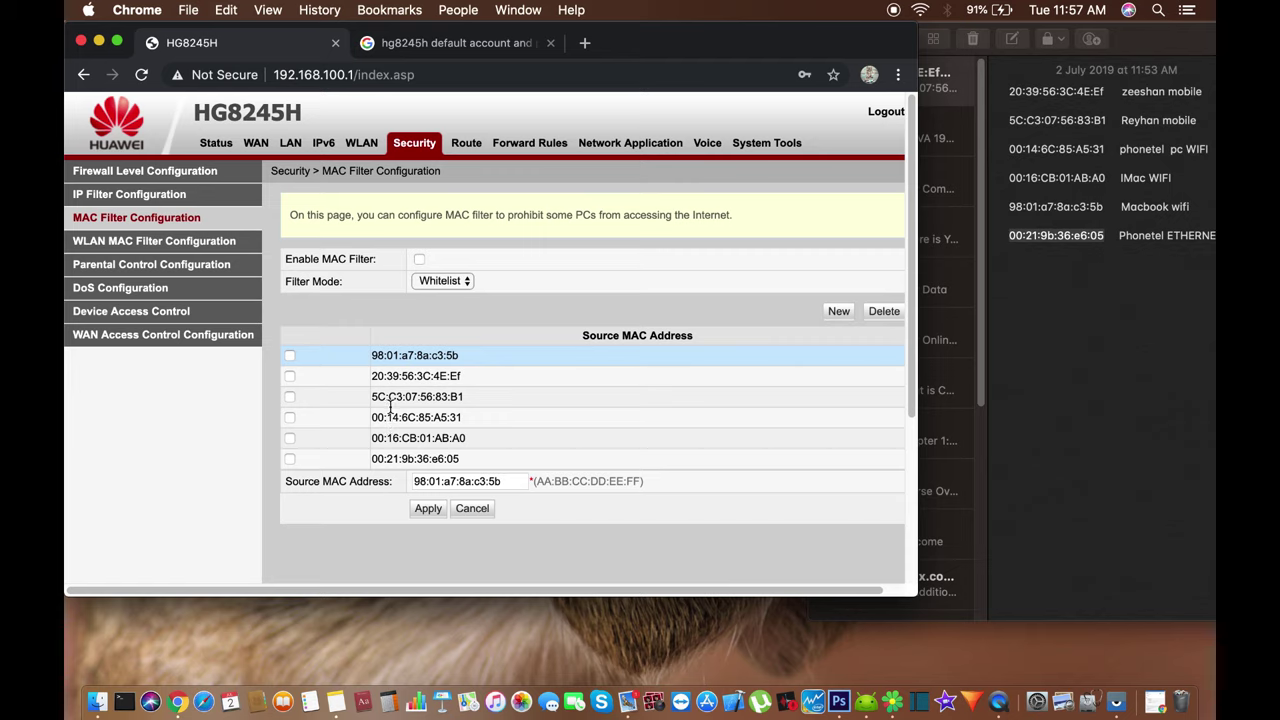
- Enable the MAC filter, and start a new entry in WLAN MAC Filter Configuration
click(420, 259)
click(172, 243)
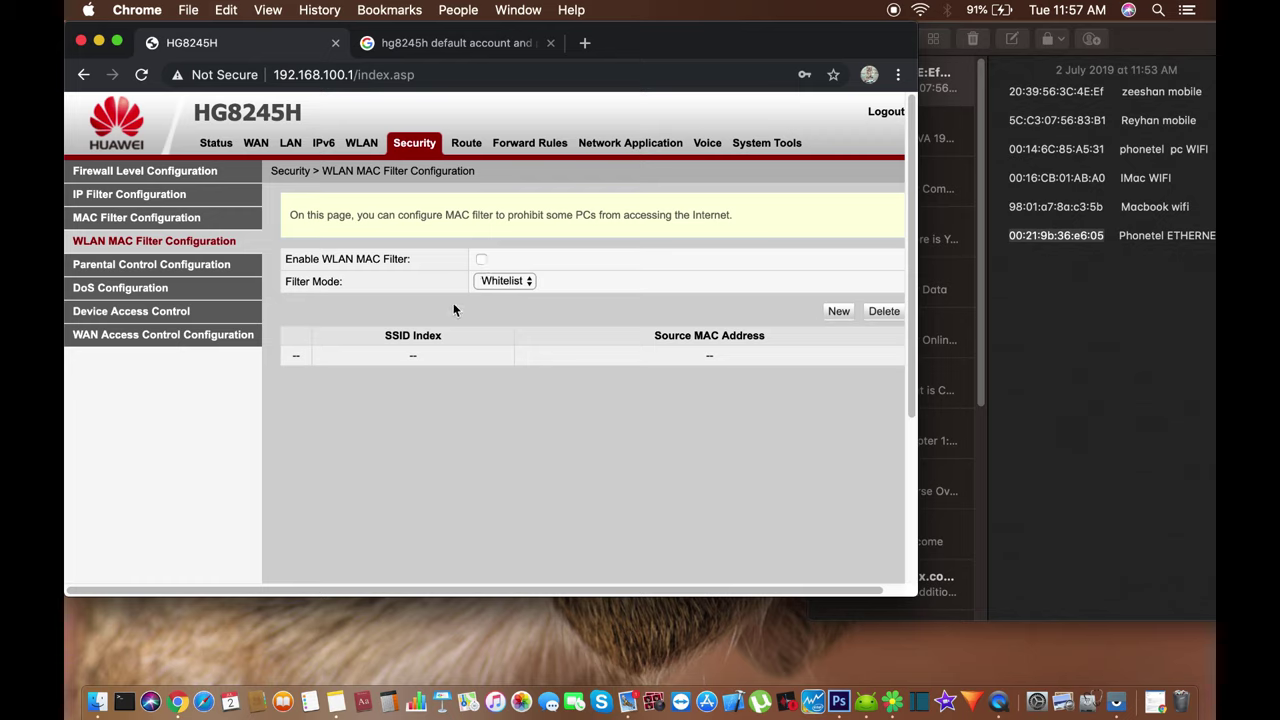
click(839, 311)
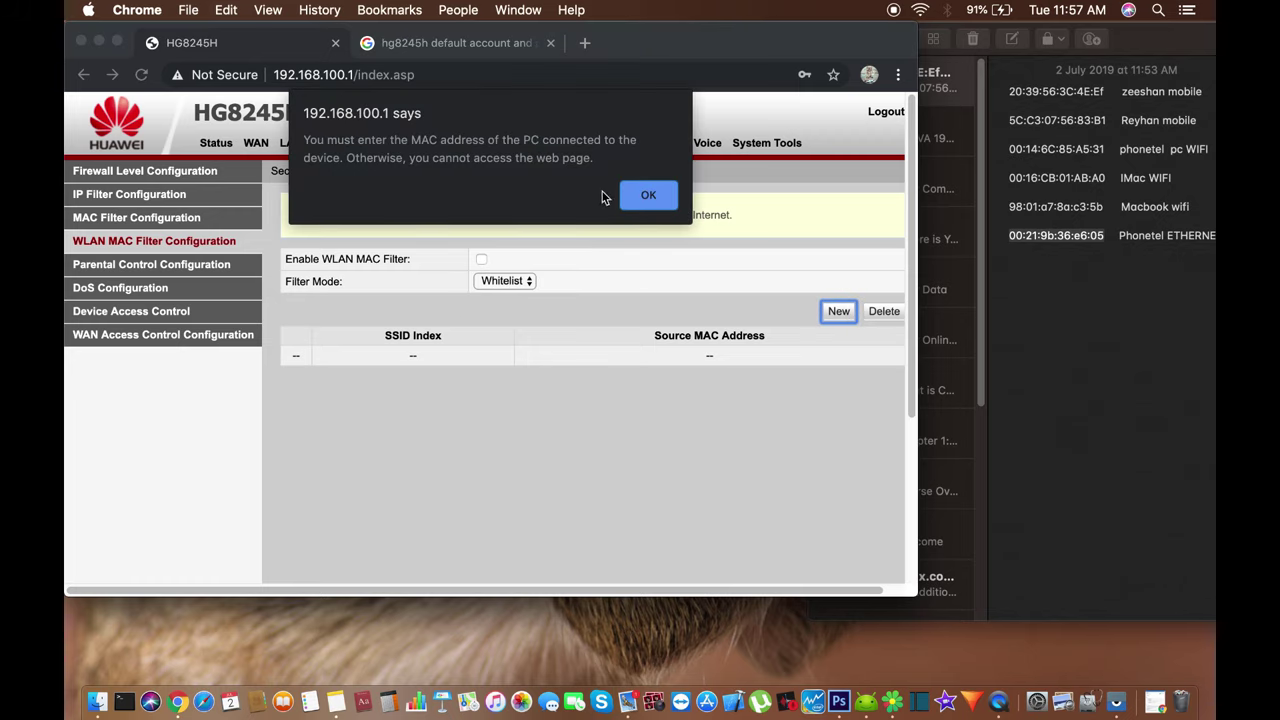
click(641, 205)
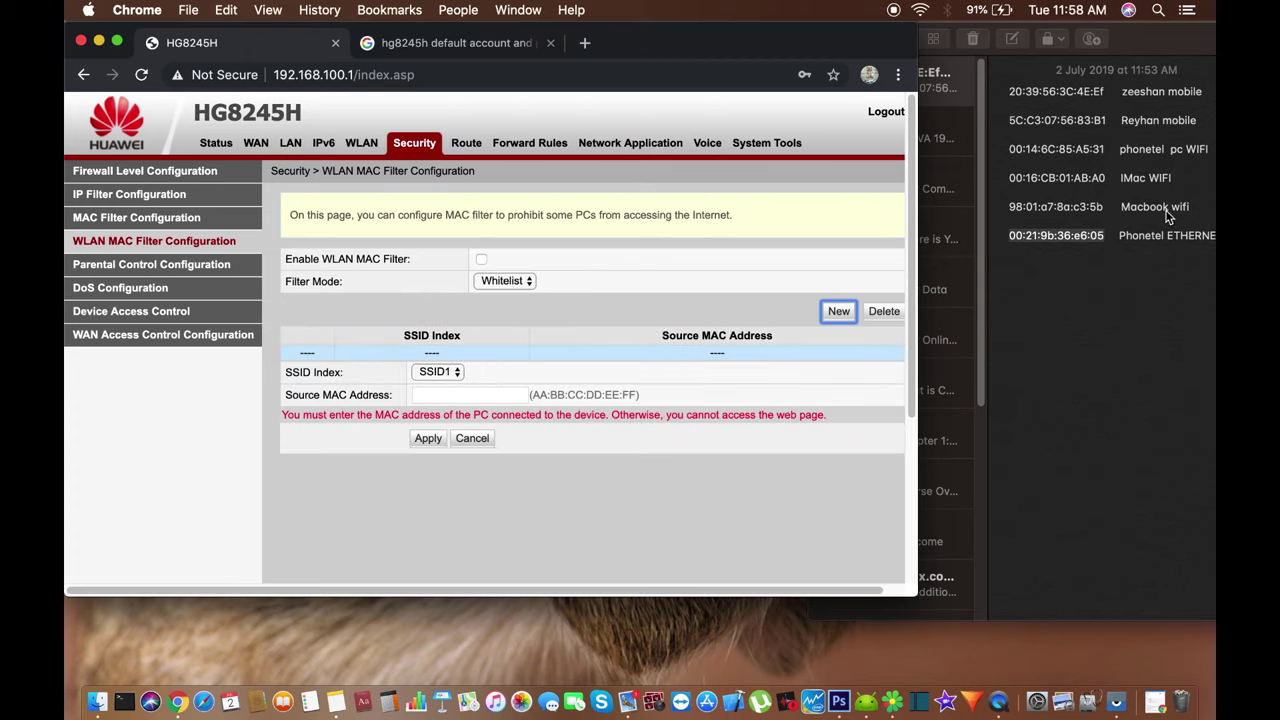
click(1106, 207)
drag(1106, 207, 1010, 208)
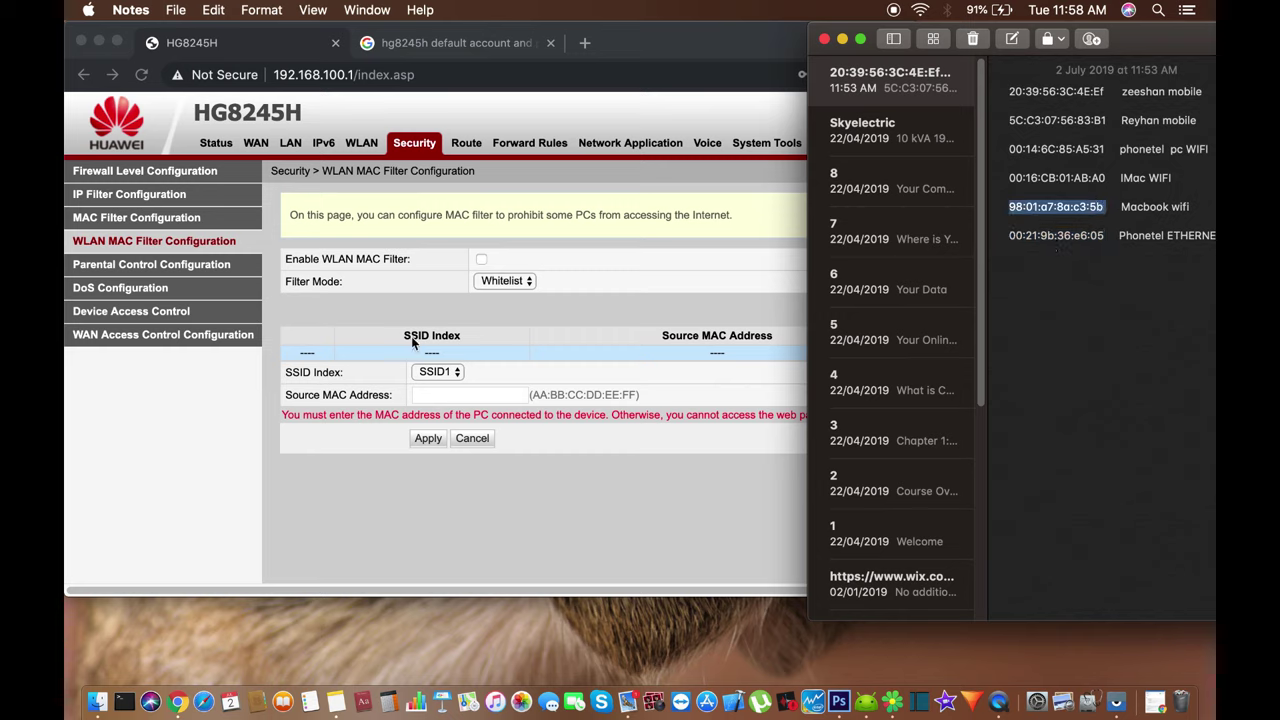
click(410, 396)
click(421, 395)
key(super+v)
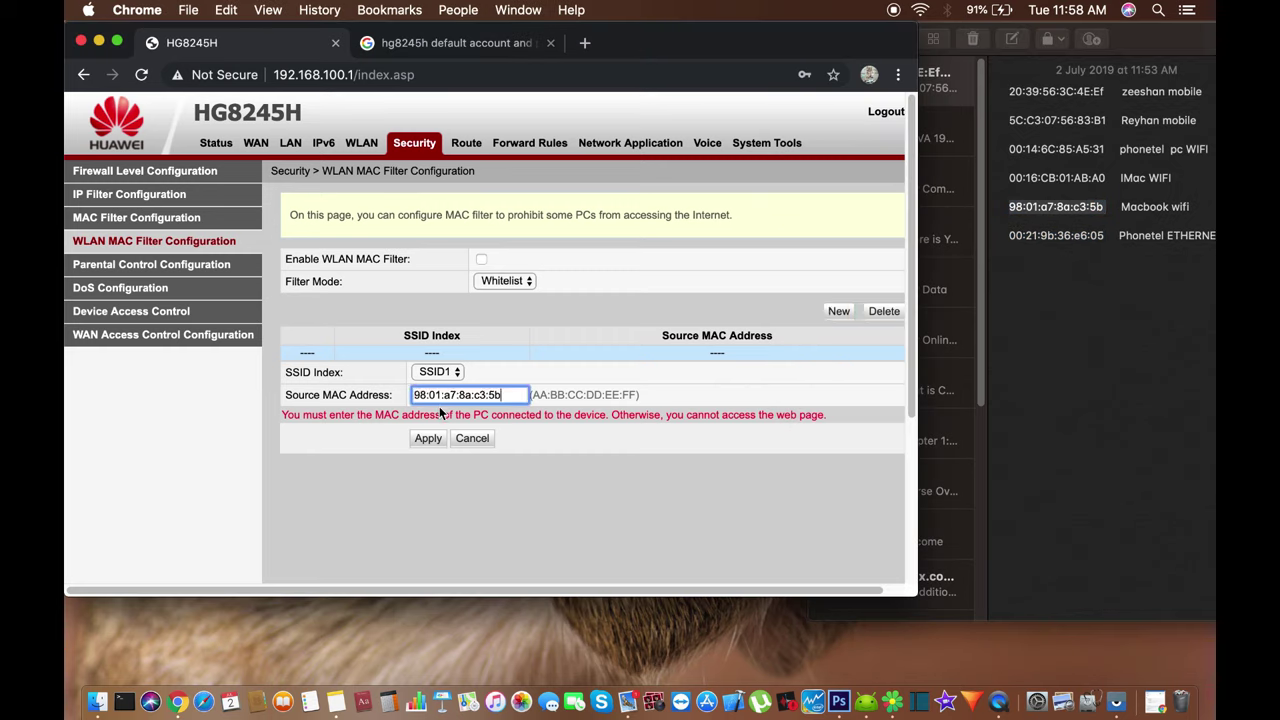
click(433, 442)
click(838, 315)
click(668, 193)
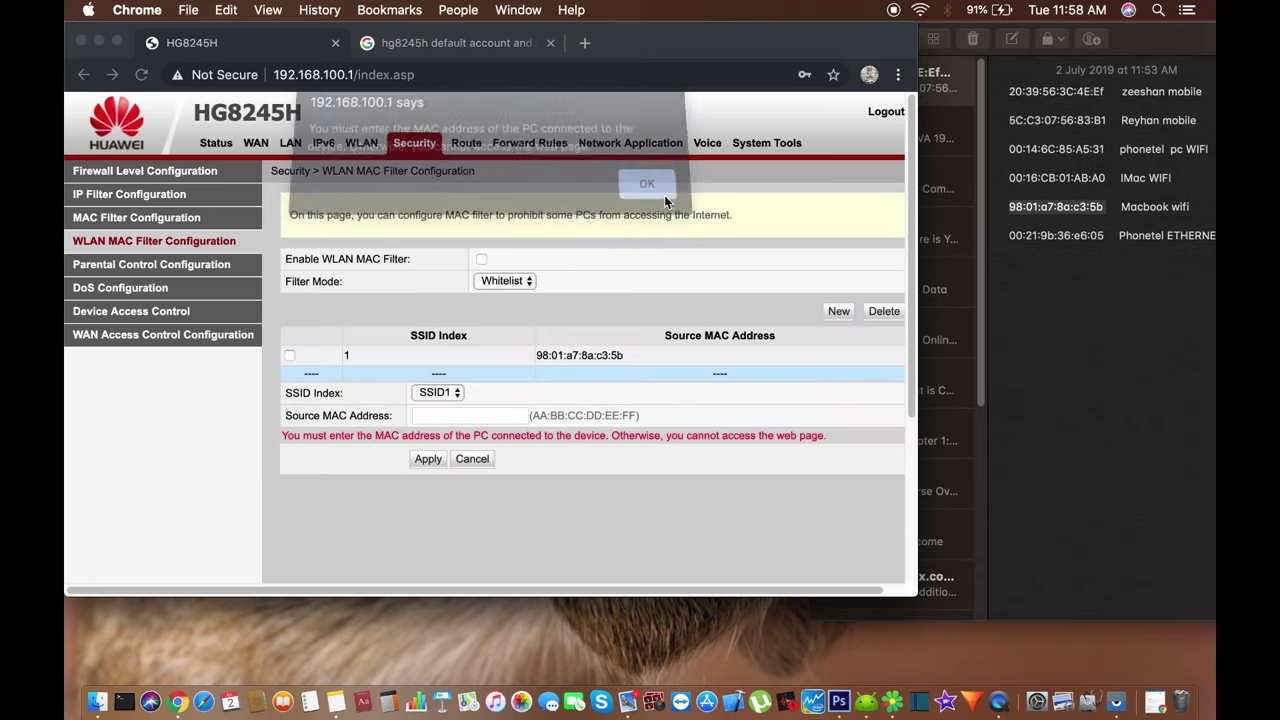
click(1013, 97)
drag(1010, 92, 1084, 99)
key(super+c)
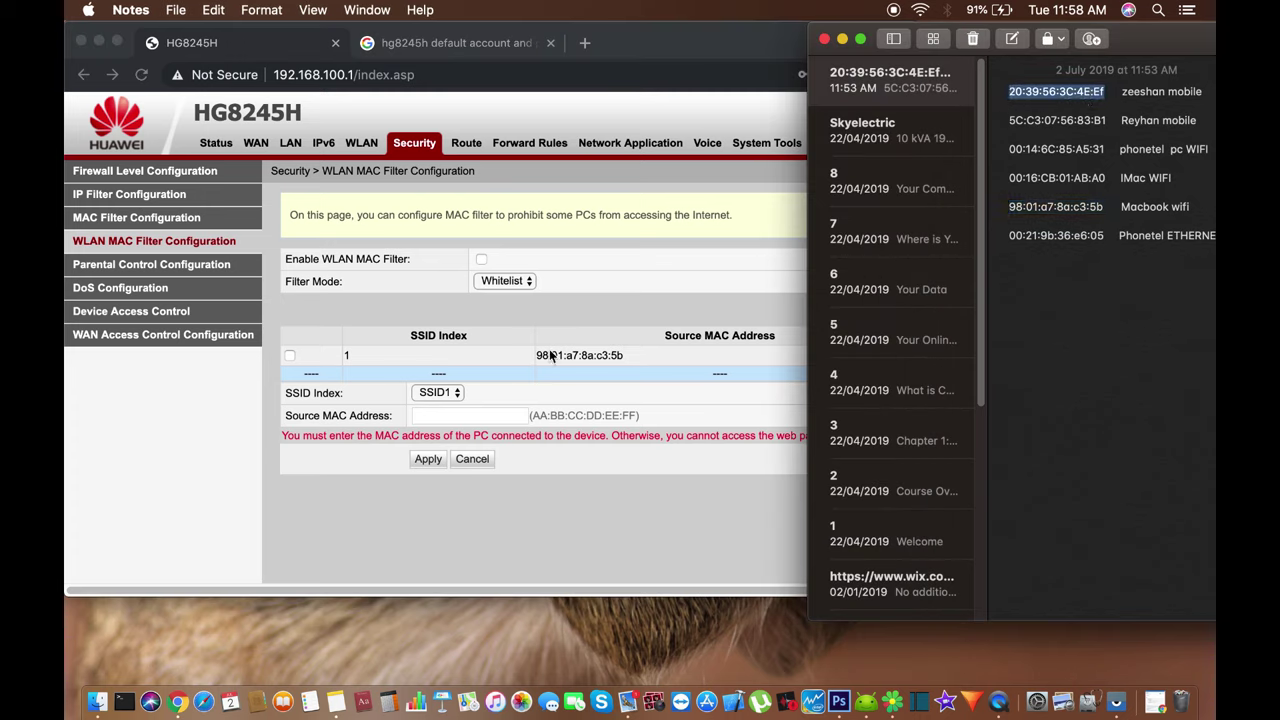
click(518, 415)
key(super+v)
click(430, 459)
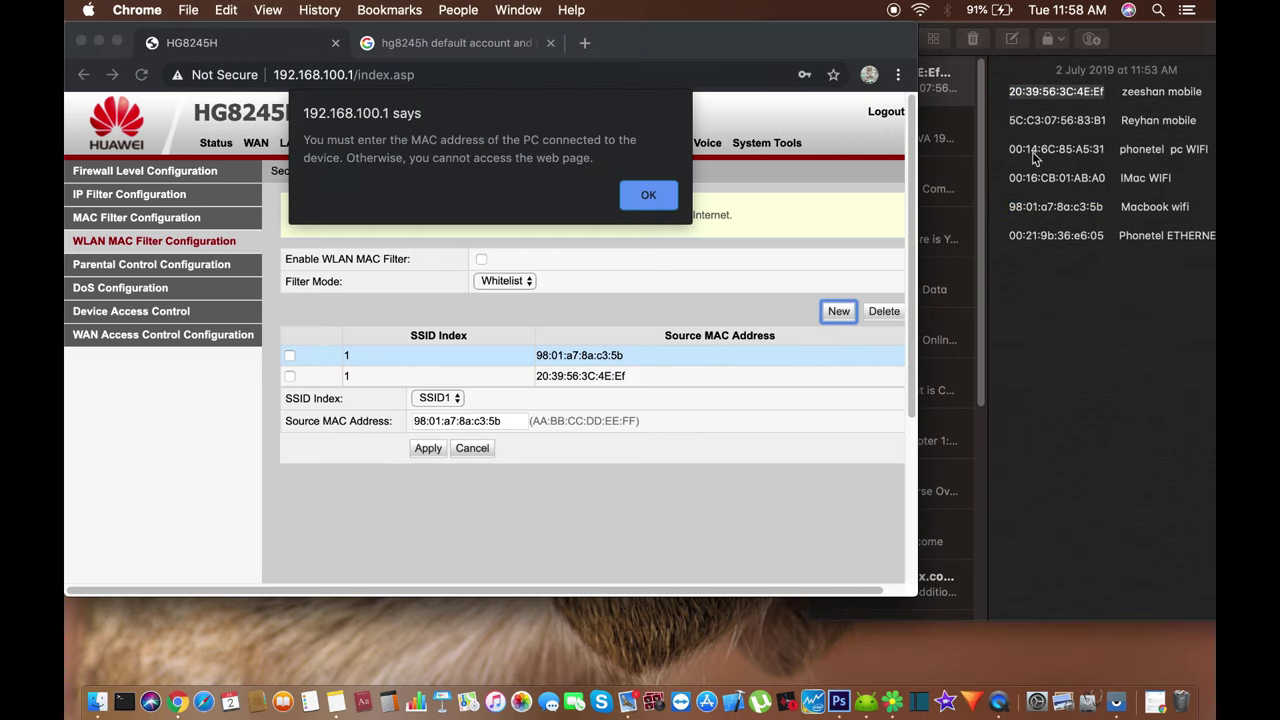
- Add a new SSID1 WLAN filter entry for 5C:C3:07:56:83:B1, copied from the second line of the note
click(650, 194)
click(1010, 120)
drag(1010, 120, 1104, 127)
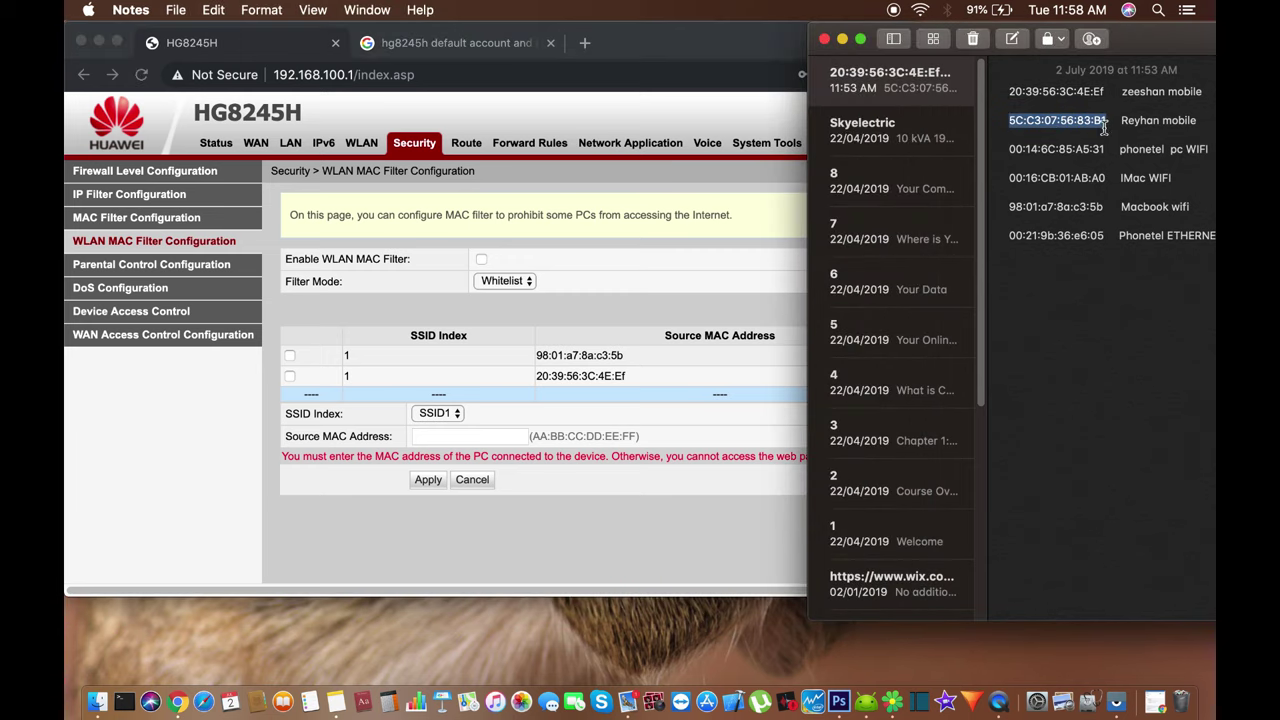
key(super+c)
click(490, 439)
key(super+v)
click(428, 481)
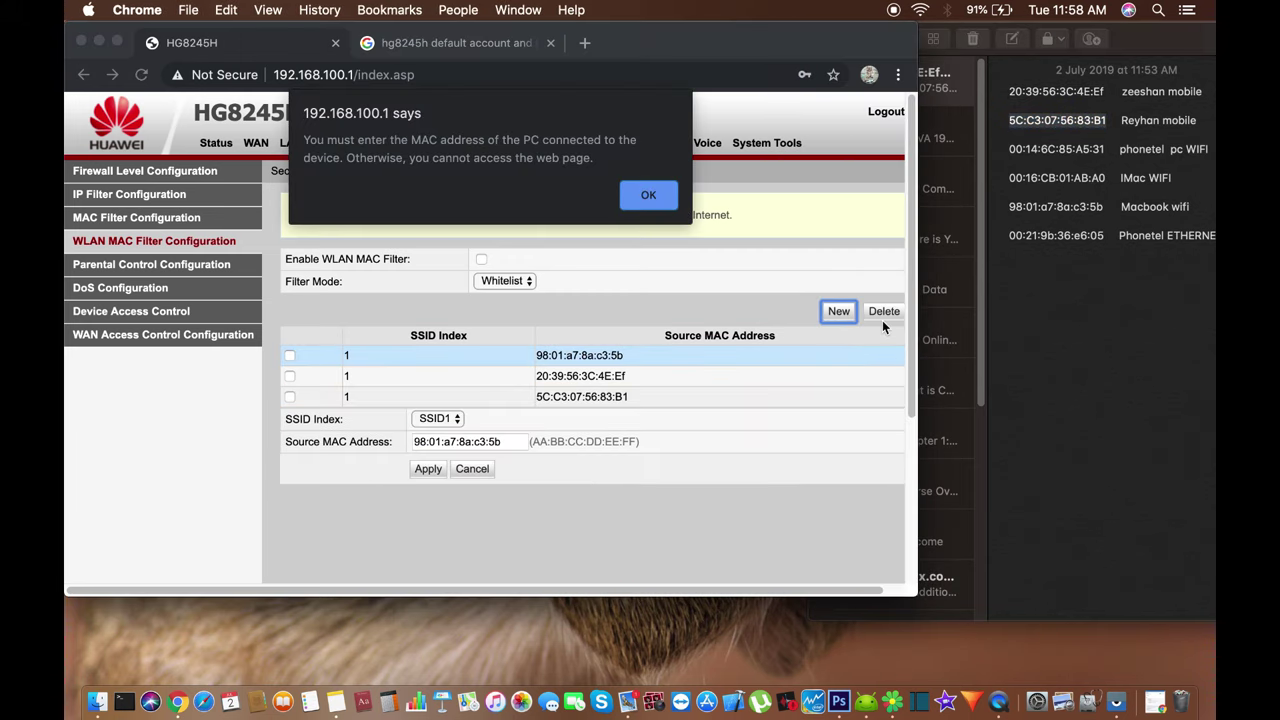
- Add a new SSID1 WLAN filter entry for the PC Wi-Fi address 00:14:6C:85:A5:31, copied from the note
click(649, 195)
click(1010, 149)
drag(1010, 149, 1110, 150)
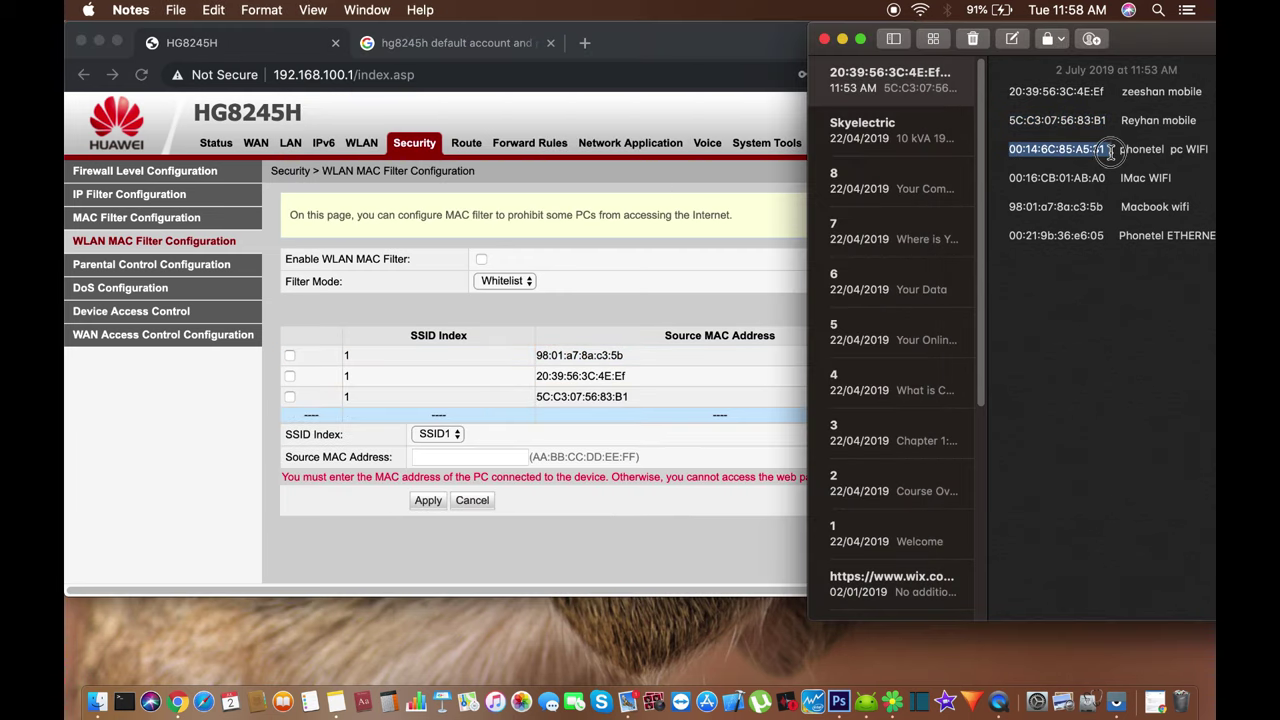
key(super+c)
click(455, 457)
key(super+v)
click(428, 500)
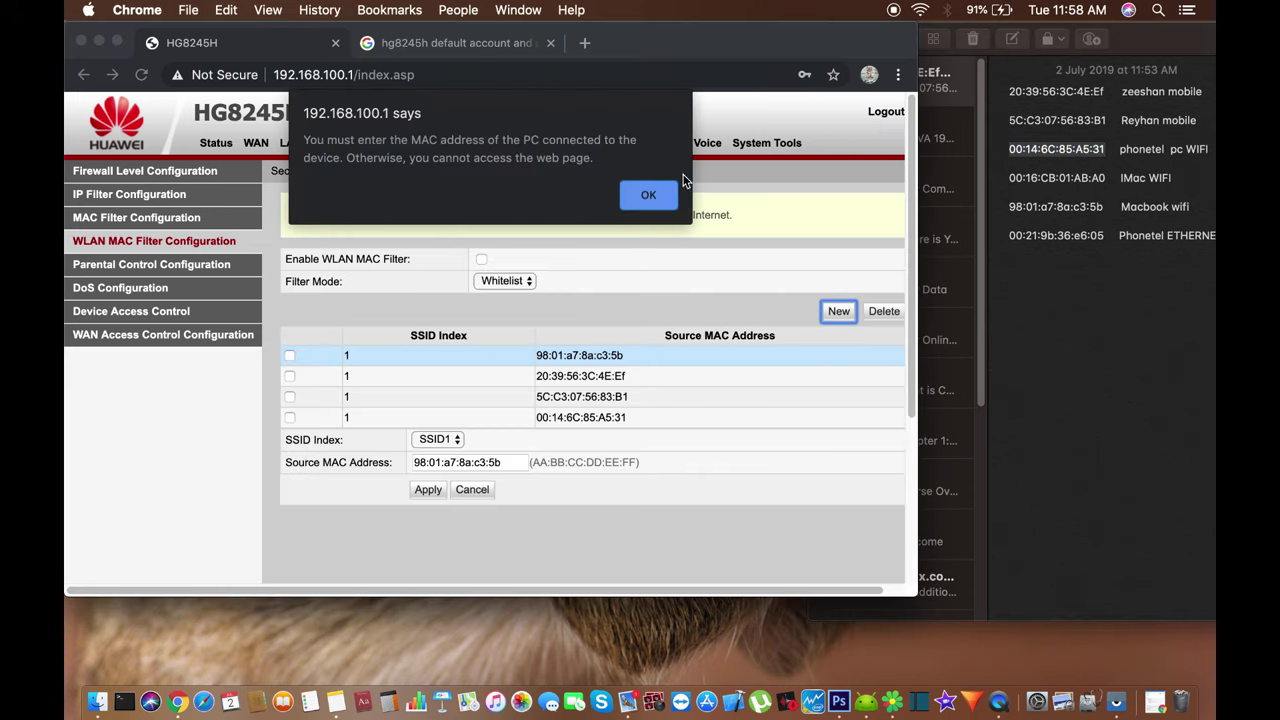
key(Return)
key(super+Tab)
key(Left)
key(Down)
key(shift+alt+Right)
key(shift+alt+Right)
key(shift+alt+Right)
key(shift+alt+Right)
key(shift+alt+Right)
key(shift+alt+Right)
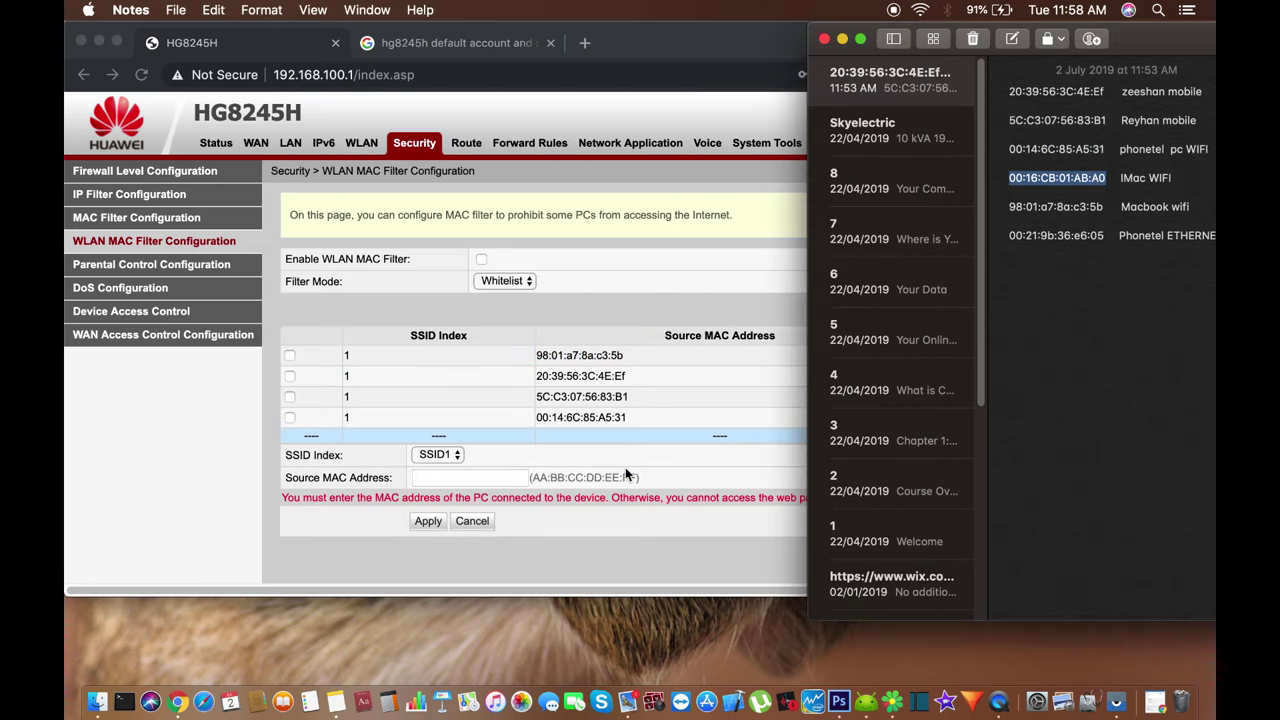
key(super+c)
click(470, 478)
key(super+v)
key(Return)
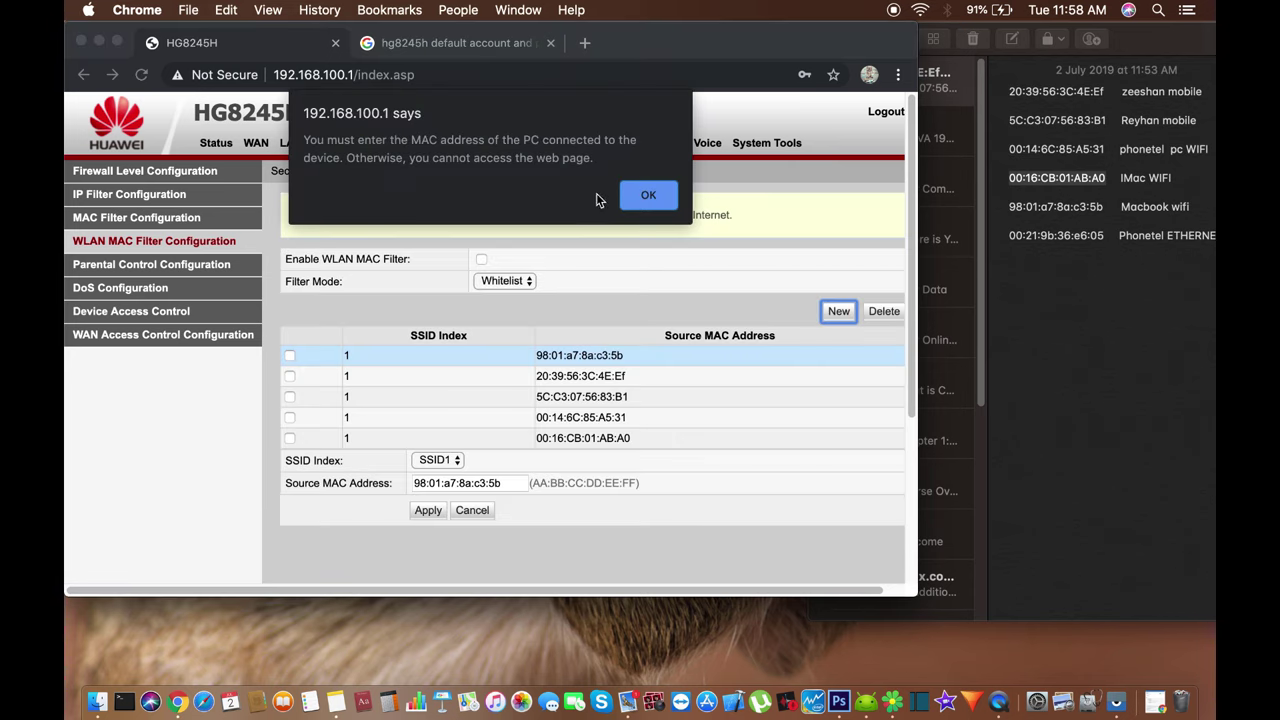
- Add a new SSID1 WLAN filter entry for the Ethernet address 00:21:9b:36:e6:05, copied from the note
key(Return)
key(super+Tab)
key(Left)
key(Down)
key(shift+alt+Right)
key(shift+alt+Right)
key(shift+alt+Right)
key(shift+alt+Right)
key(shift+alt+Right)
key(shift+alt+Right)
key(super+c)
click(492, 497)
key(super+v)
click(428, 541)
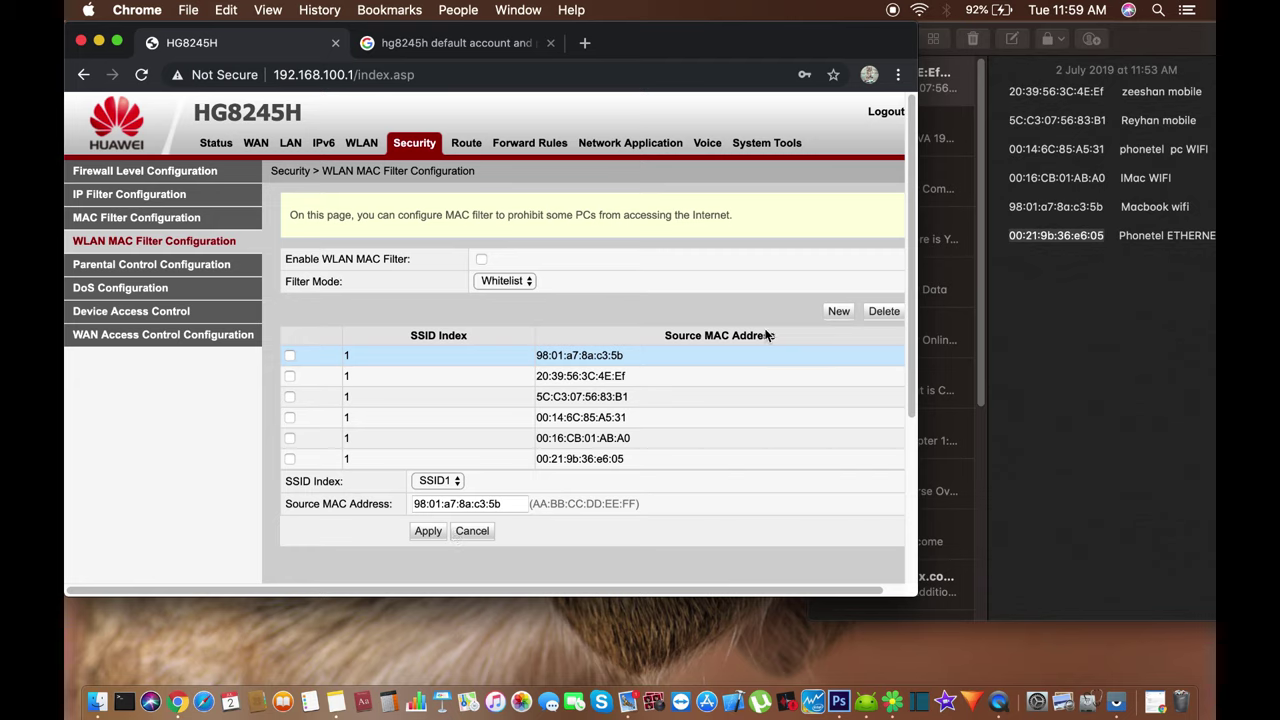
- Choose Whitelist as the WLAN filter mode, enable the WLAN MAC filter and log out of the router
click(500, 283)
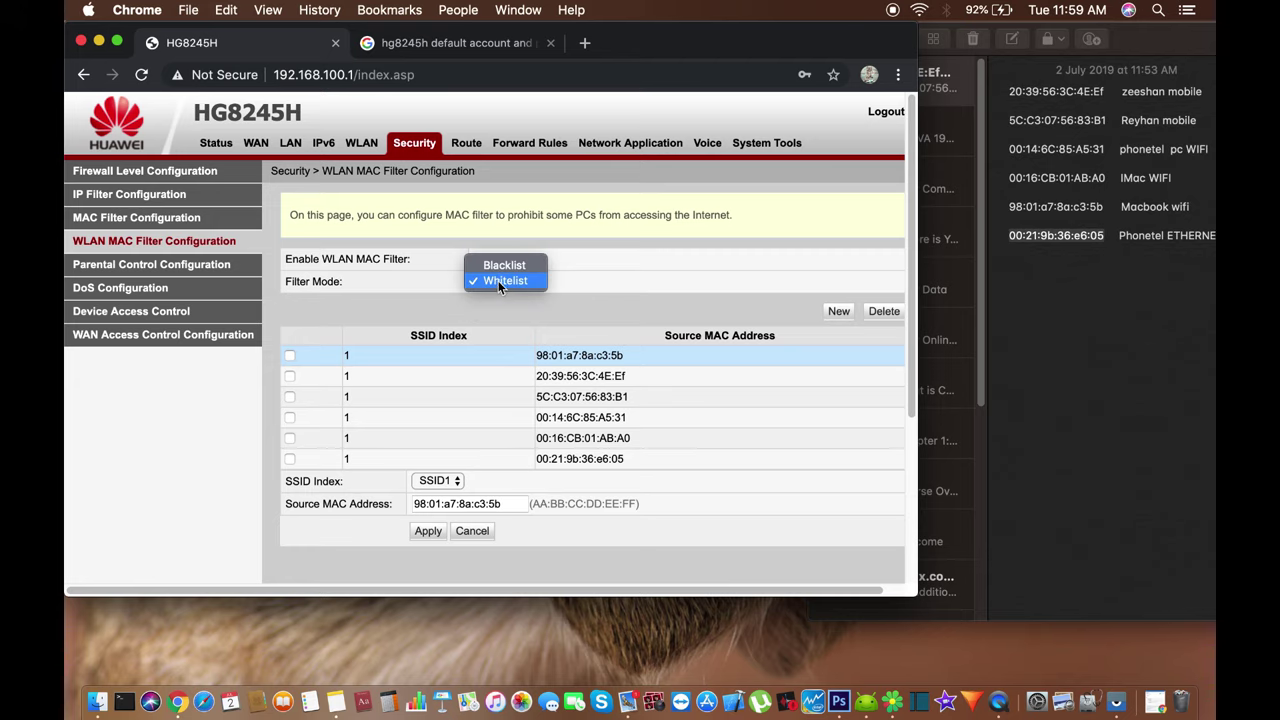
click(498, 279)
click(481, 260)
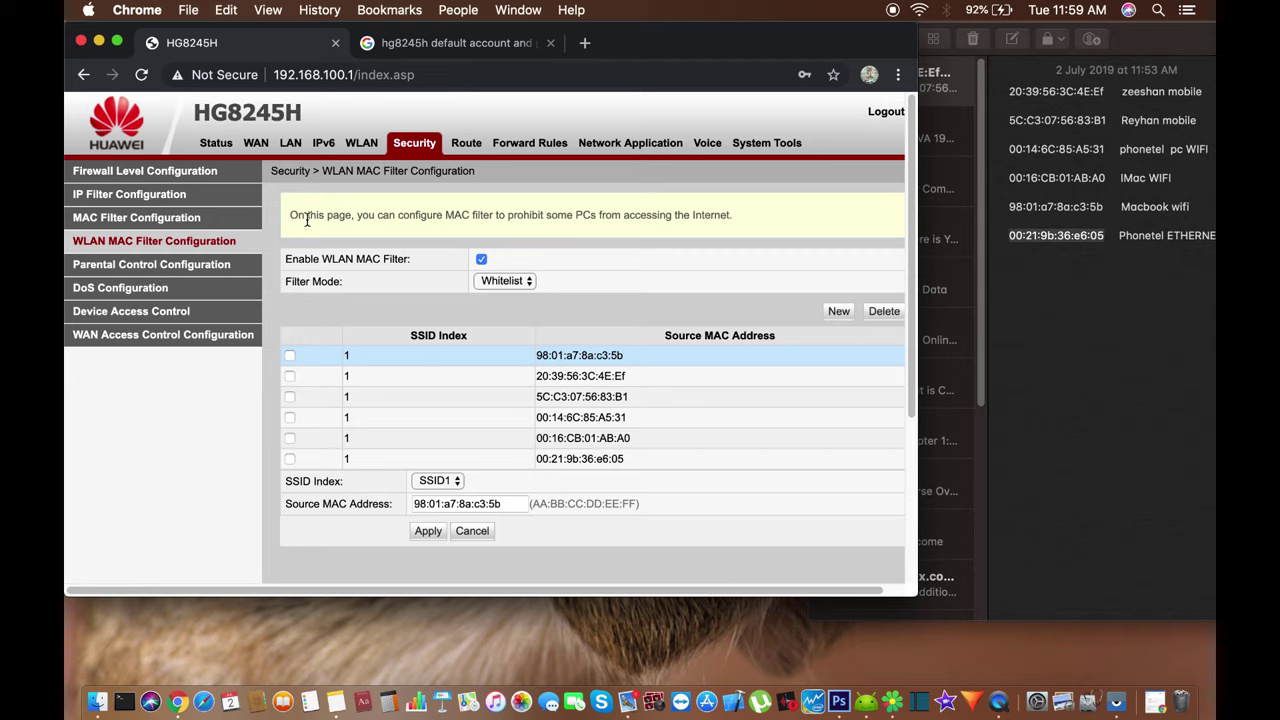
click(885, 113)
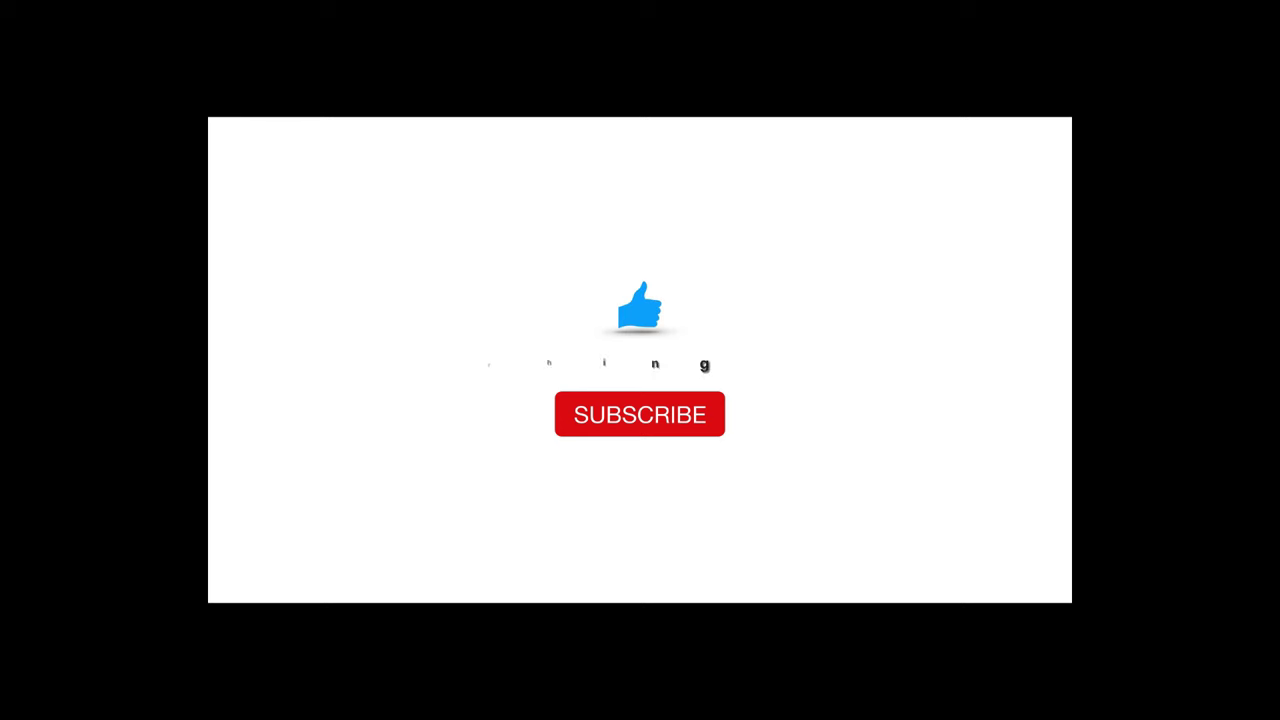